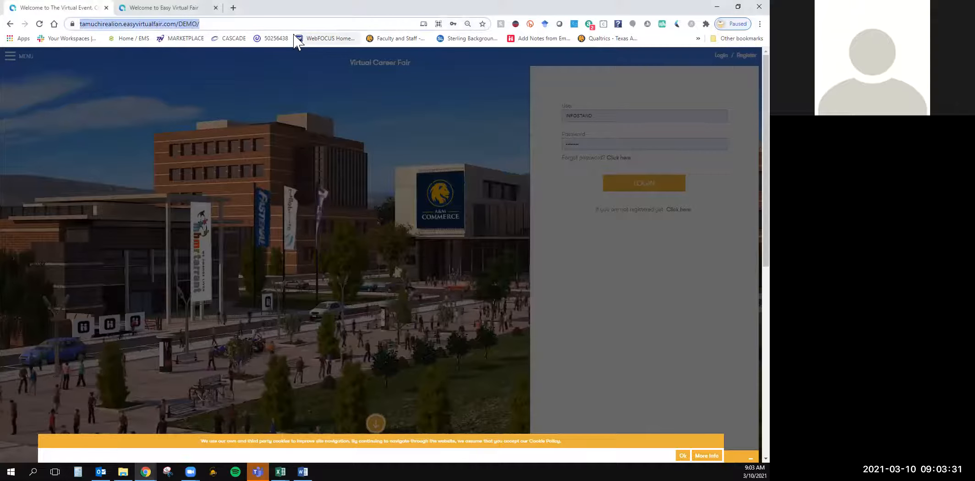
Make the Easy Virtual Fair backend tab the first tab and load tamuchirealion.easyvirtualfair.com/backend in it
{"action": "left_click", "coordinate": [196, 7]}
{"action": "left_click_drag", "start_coordinate": [195, 7], "coordinate": [84, 9]}
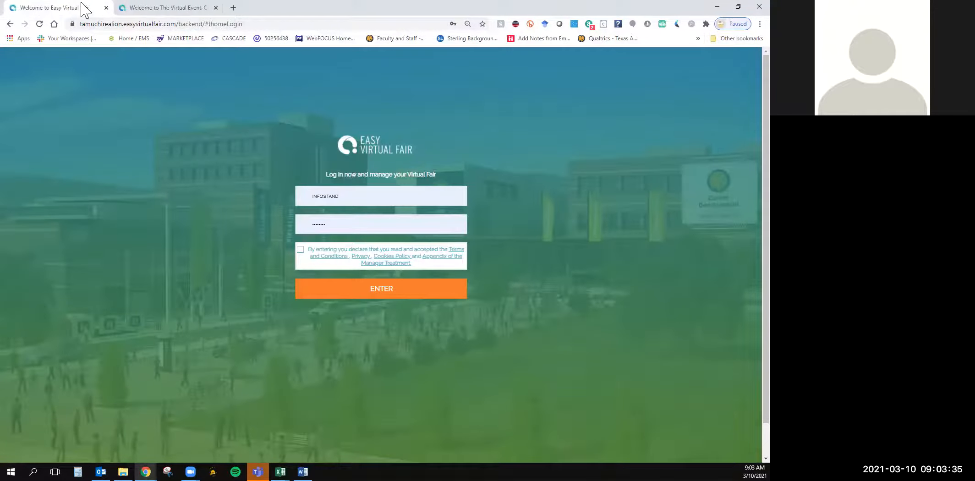
{"action": "left_click", "coordinate": [137, 24]}
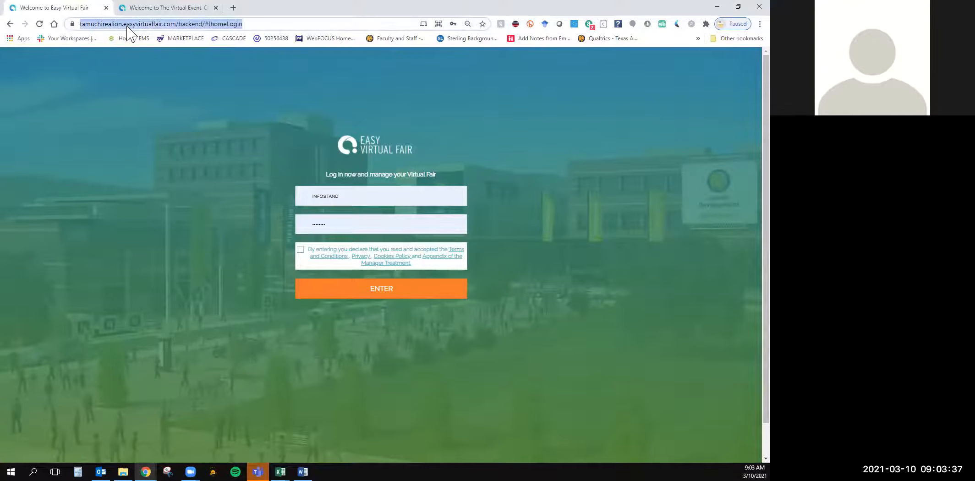
{"action": "type", "text": "tamuchi"}
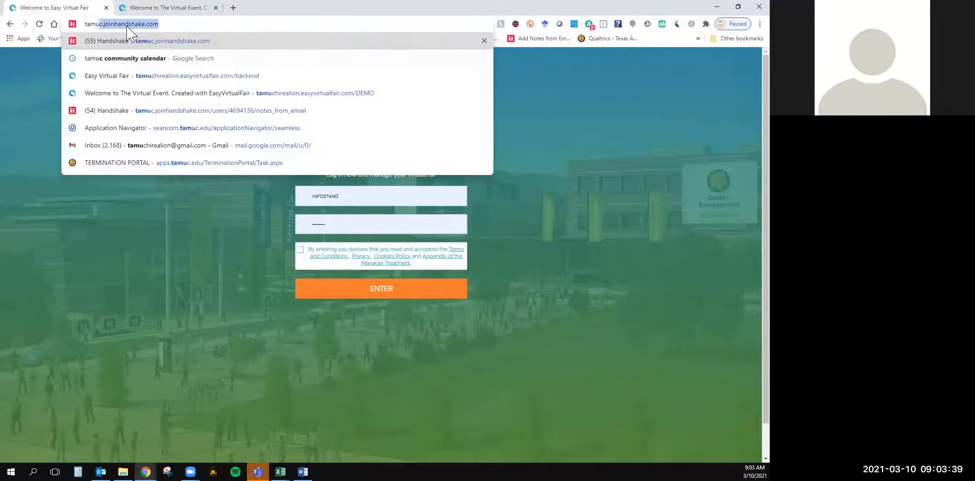
{"action": "type", "text": "realion"}
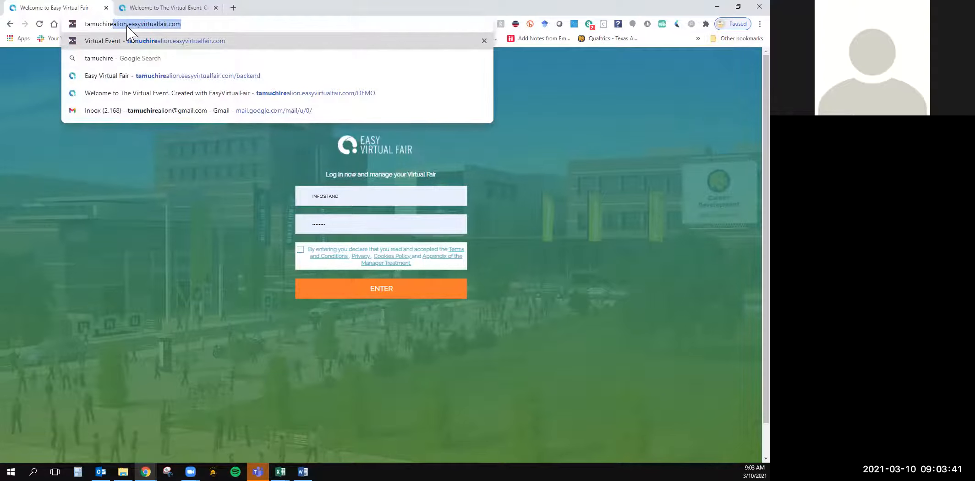
{"action": "key", "text": "Right"}
{"action": "type", "text": "/backend"}
{"action": "key", "text": "Return"}
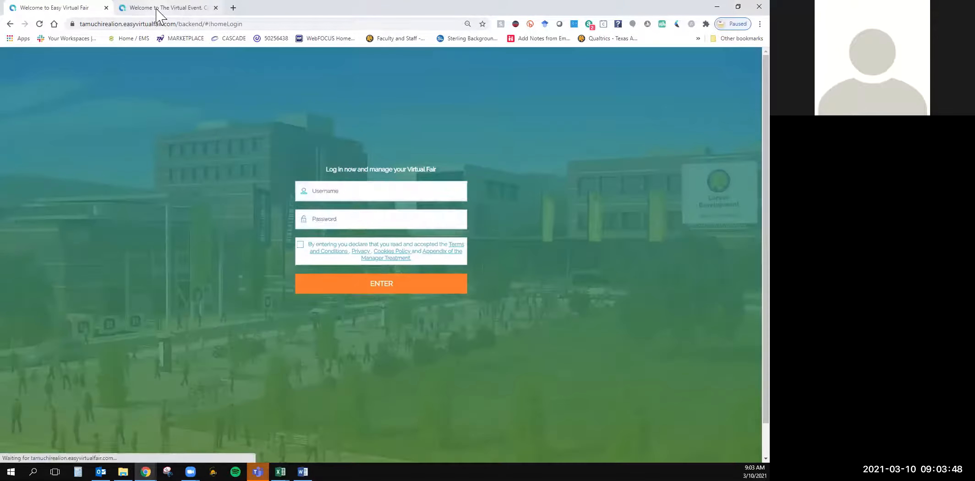
In the DEMO fair tab, accept the cookie notice and open the School Districts Employment pavilion with the chat panel collapsed
{"action": "left_click", "coordinate": [158, 8]}
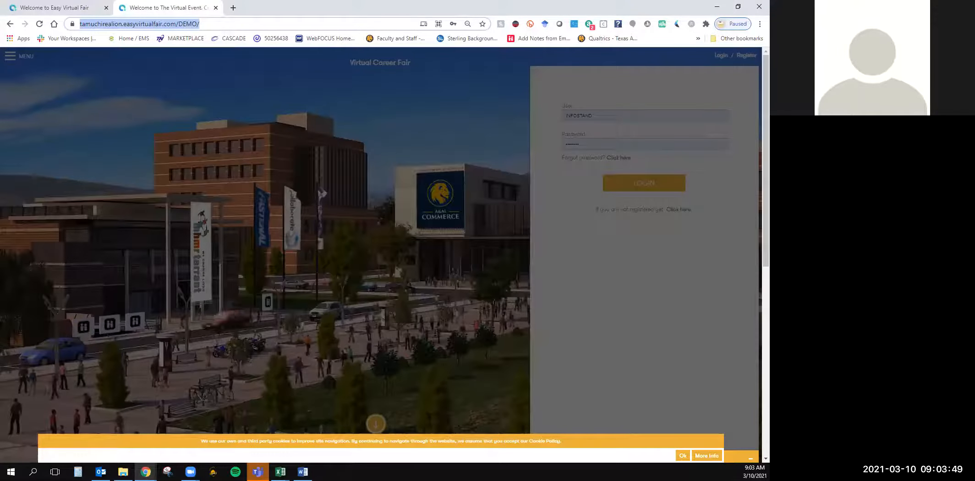
{"action": "left_click", "coordinate": [683, 456]}
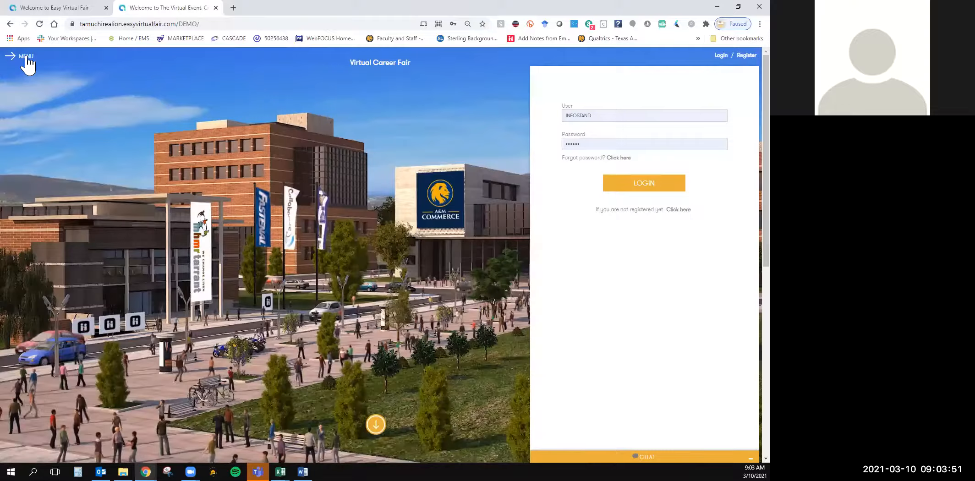
{"action": "left_click", "coordinate": [25, 55]}
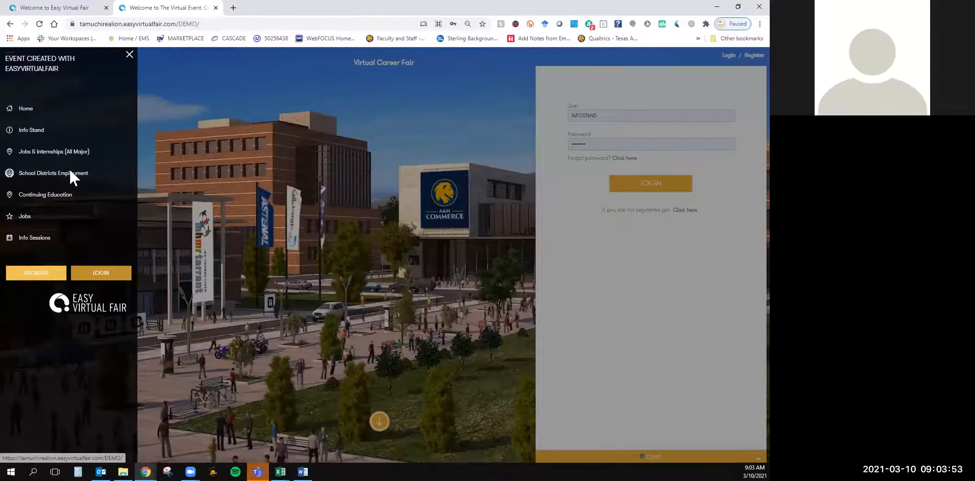
{"action": "left_click", "coordinate": [70, 172]}
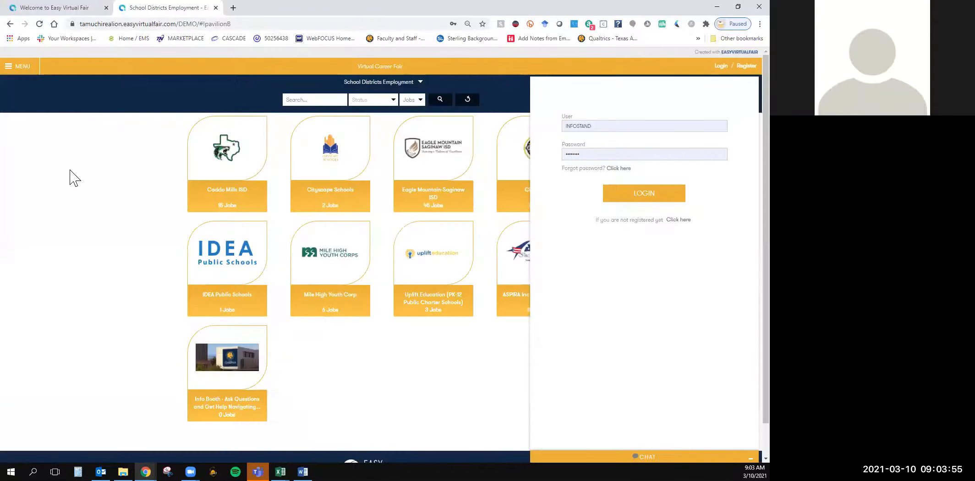
{"action": "left_click", "coordinate": [646, 457]}
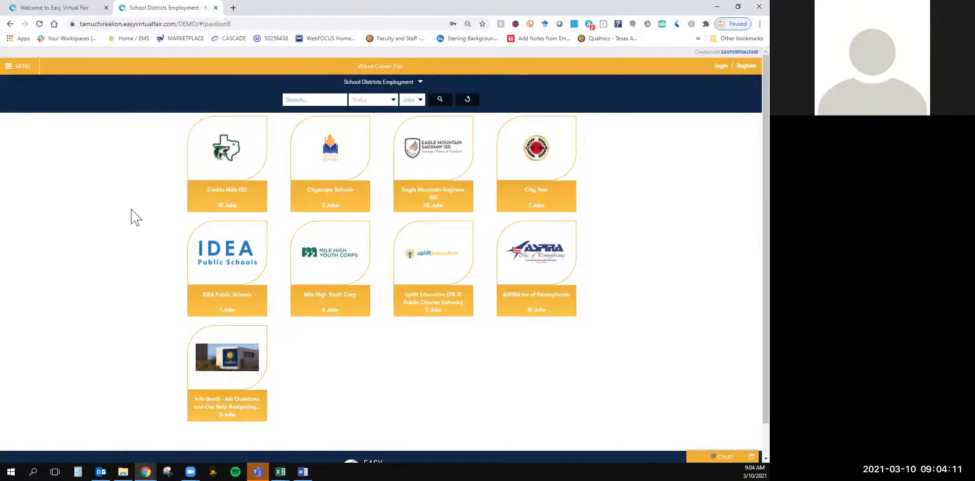
Open the Caddo Mills ISD booth and look at its Offers and Meeting windows, closing each one
{"action": "left_click", "coordinate": [221, 186]}
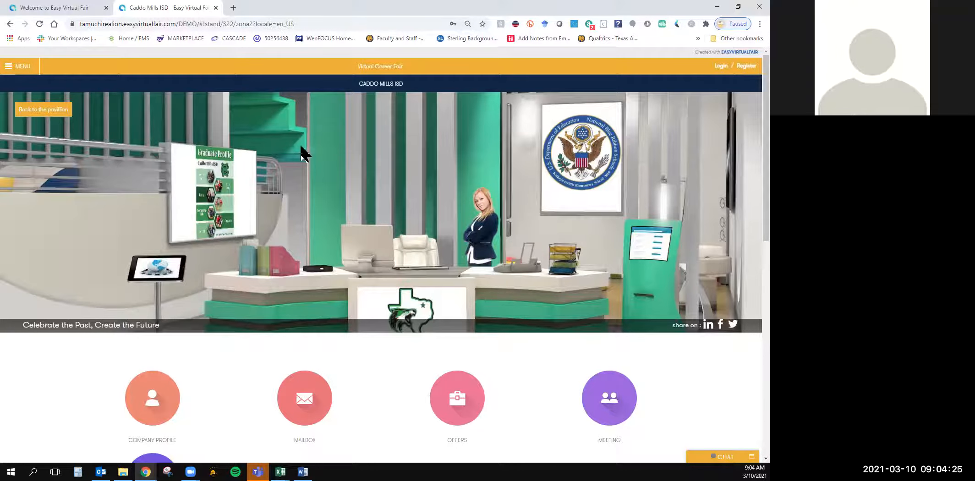
{"action": "scroll", "coordinate": [295, 277], "scroll_direction": "down", "scroll_amount": 3}
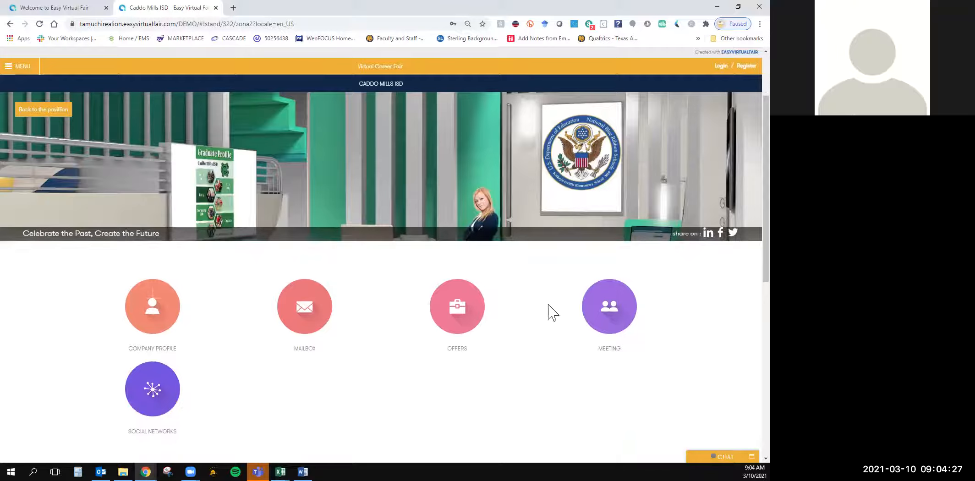
{"action": "left_click", "coordinate": [475, 274]}
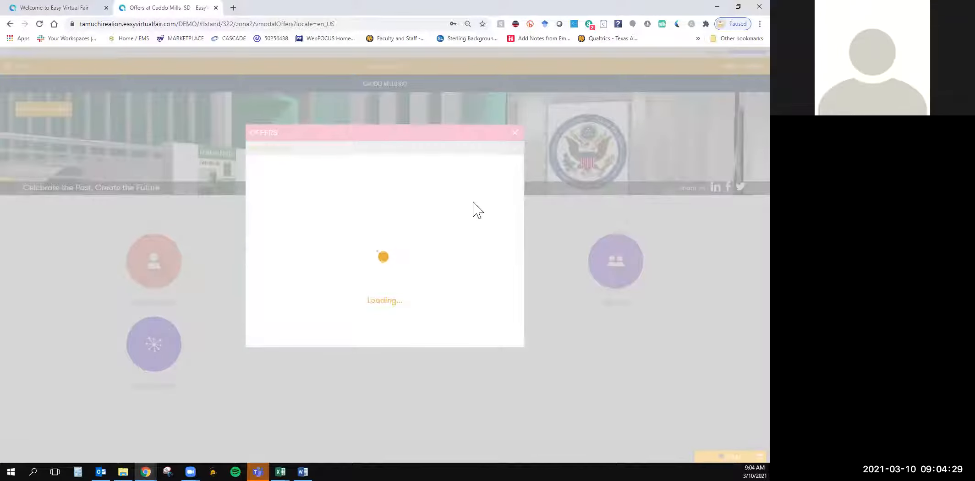
{"action": "left_click", "coordinate": [516, 133]}
{"action": "left_click", "coordinate": [611, 264]}
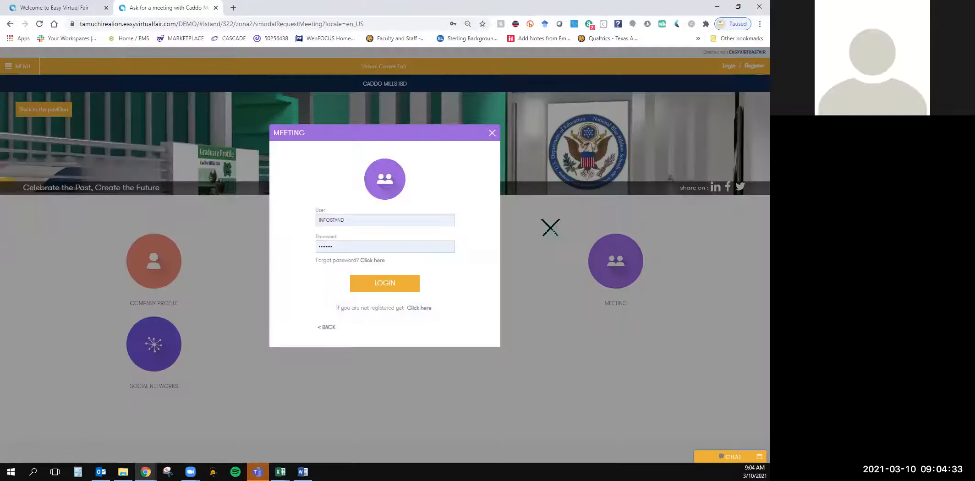
{"action": "left_click", "coordinate": [492, 133]}
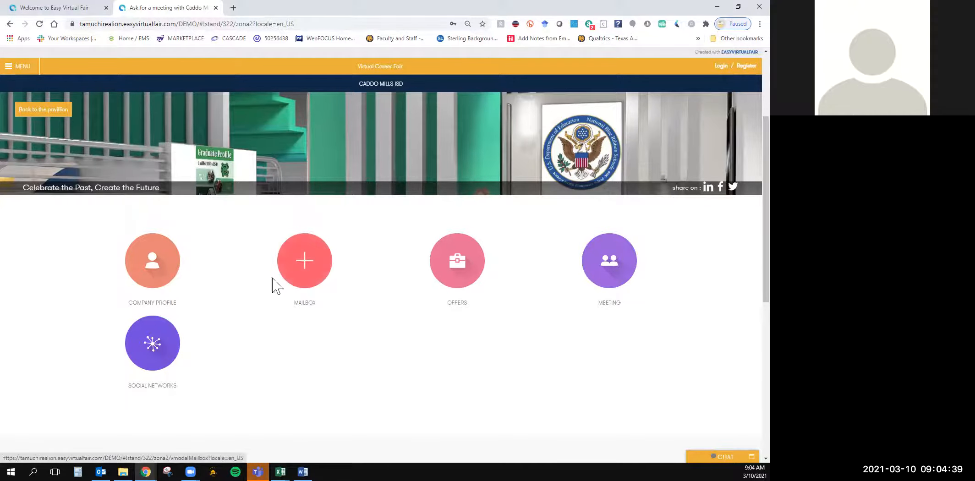
View the Caddo Mills ISD company profile and its Written Chats schedule, closing both windows
{"action": "left_click", "coordinate": [179, 273]}
{"action": "scroll", "coordinate": [456, 270], "scroll_direction": "down", "scroll_amount": 2}
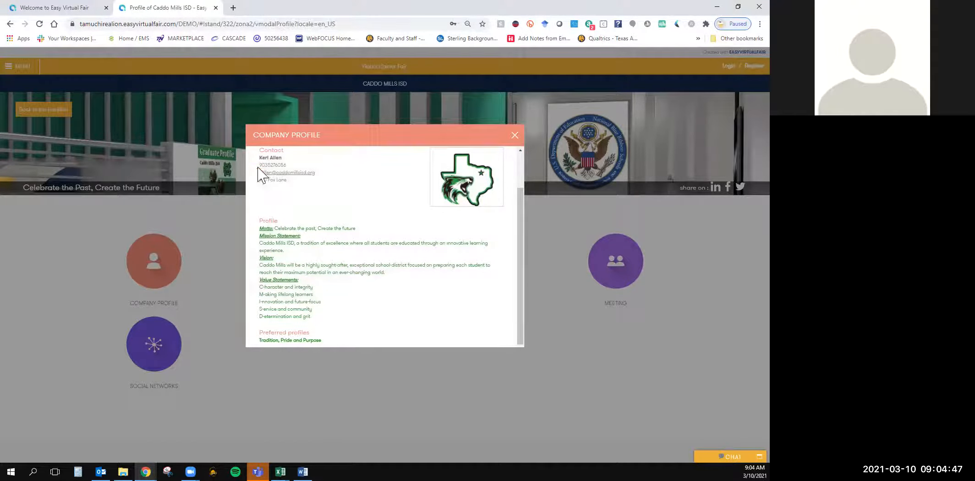
{"action": "left_click", "coordinate": [385, 417]}
{"action": "scroll", "coordinate": [328, 361], "scroll_direction": "down", "scroll_amount": 7}
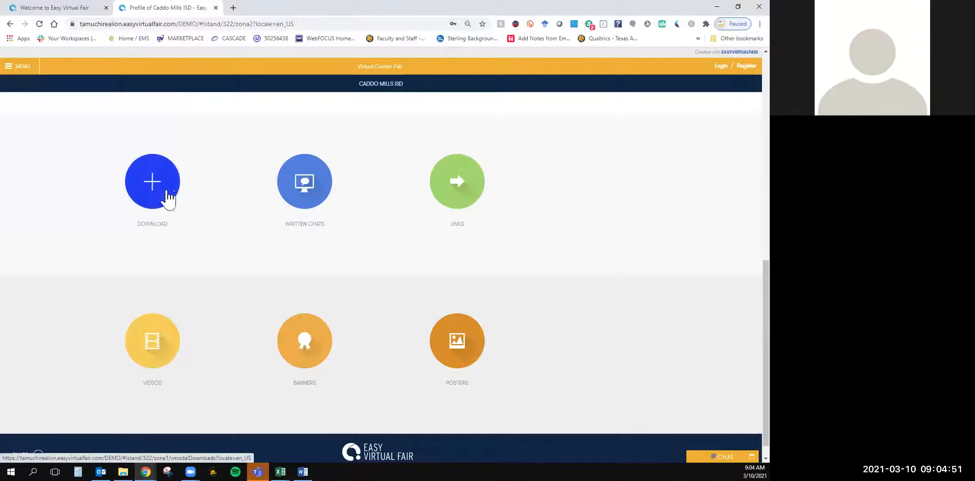
{"action": "left_click", "coordinate": [311, 196]}
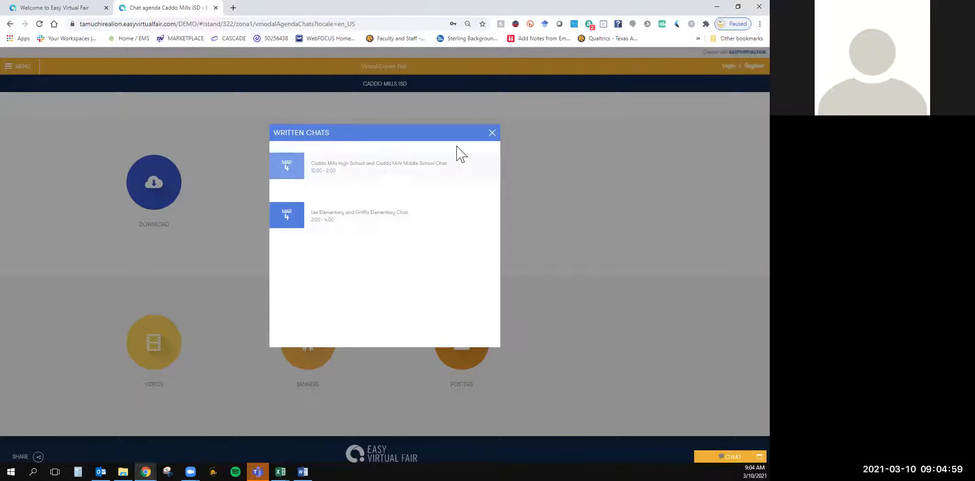
{"action": "left_click", "coordinate": [491, 133]}
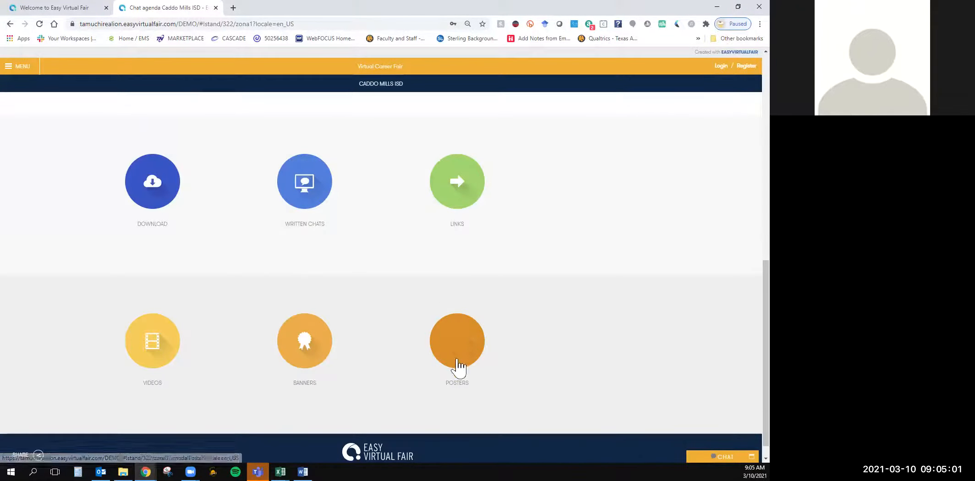
View the Caddo Mills ISD booth's banner and poster, closing each window
{"action": "left_click", "coordinate": [299, 359]}
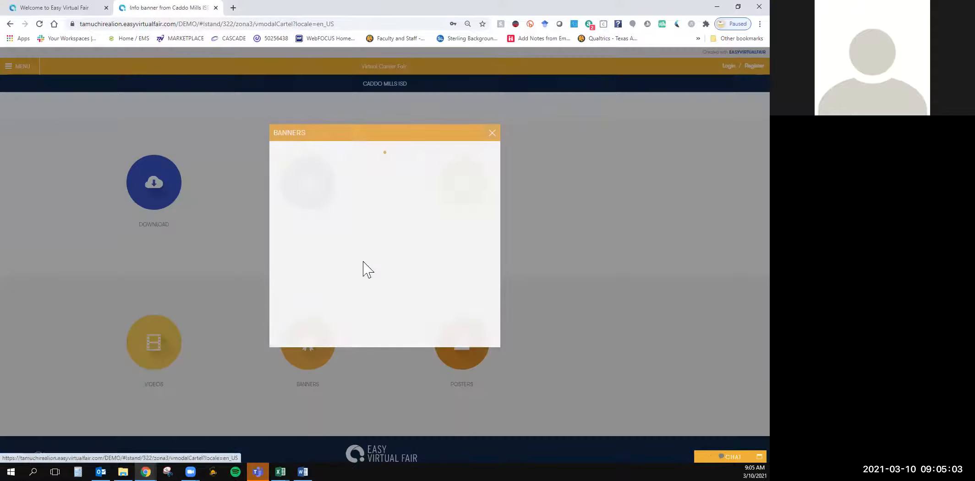
{"action": "left_click", "coordinate": [494, 137]}
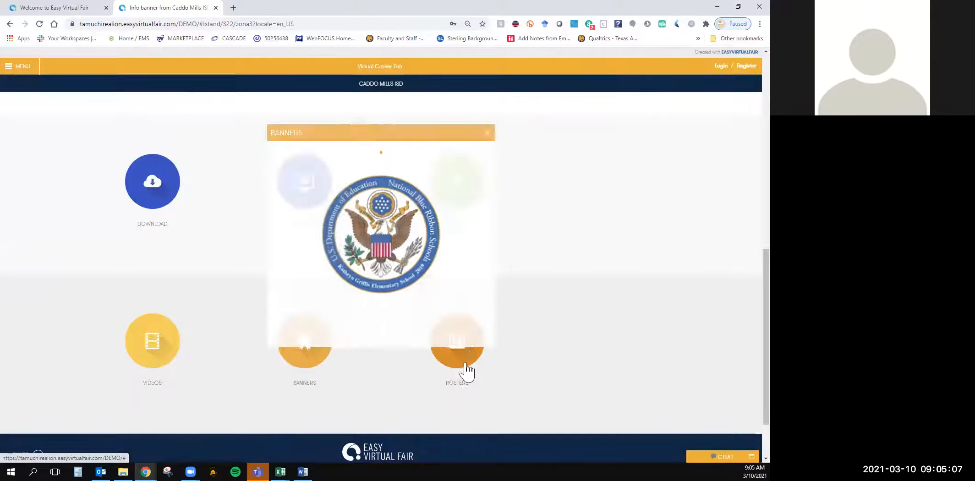
{"action": "left_click", "coordinate": [452, 355]}
{"action": "left_click", "coordinate": [515, 137]}
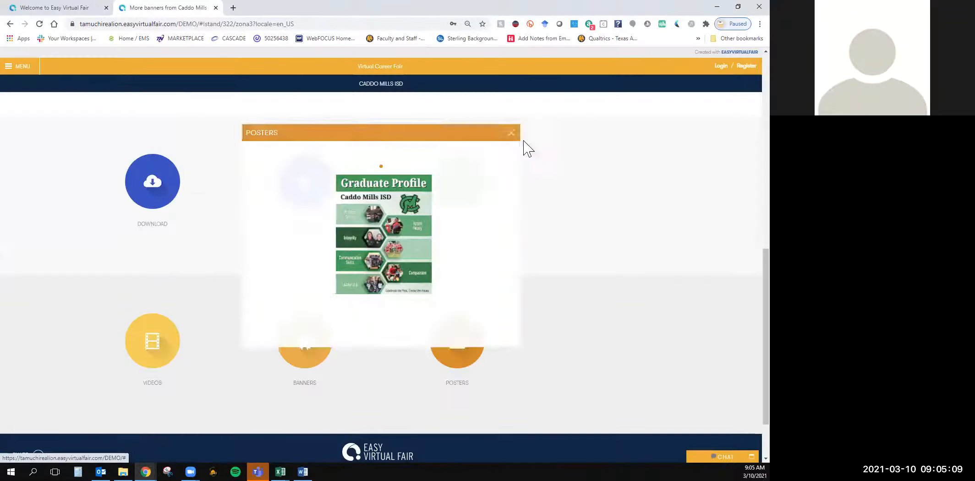
Look through the booth's video list, close it and return to the booth's main scene
{"action": "scroll", "coordinate": [401, 305], "scroll_direction": "down", "scroll_amount": 10}
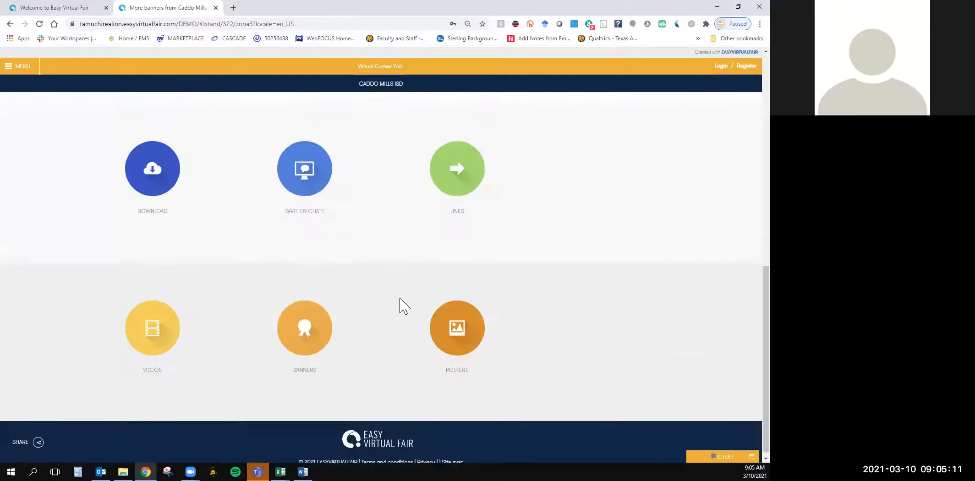
{"action": "left_click", "coordinate": [152, 327]}
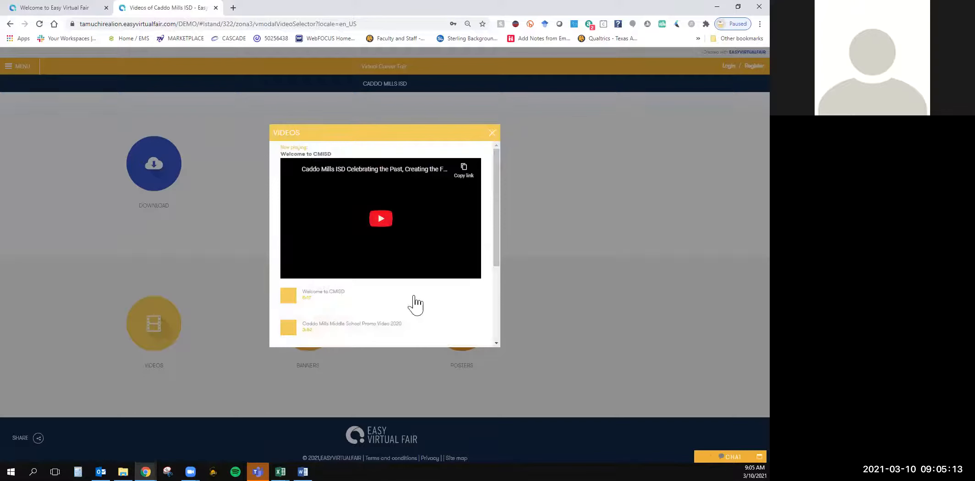
{"action": "scroll", "coordinate": [413, 305], "scroll_direction": "down", "scroll_amount": 3}
{"action": "scroll", "coordinate": [406, 305], "scroll_direction": "up", "scroll_amount": 3}
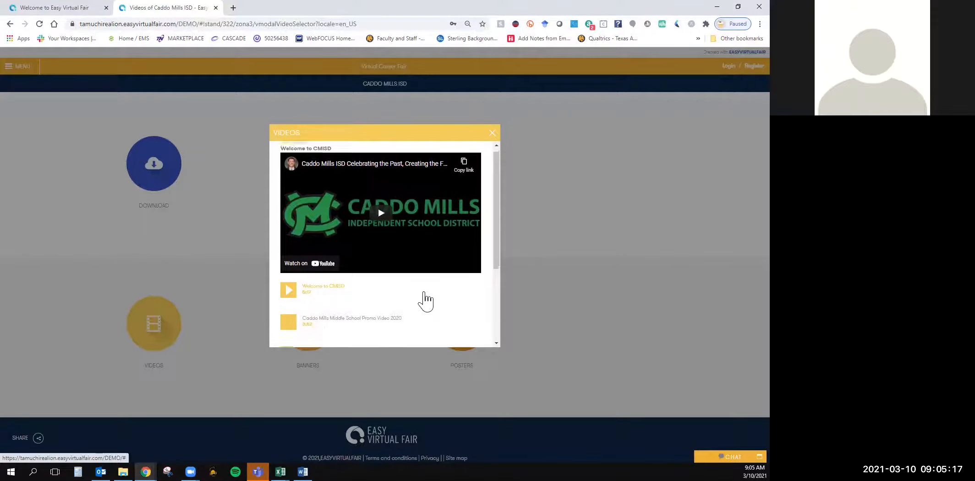
{"action": "scroll", "coordinate": [425, 301], "scroll_direction": "down", "scroll_amount": 3}
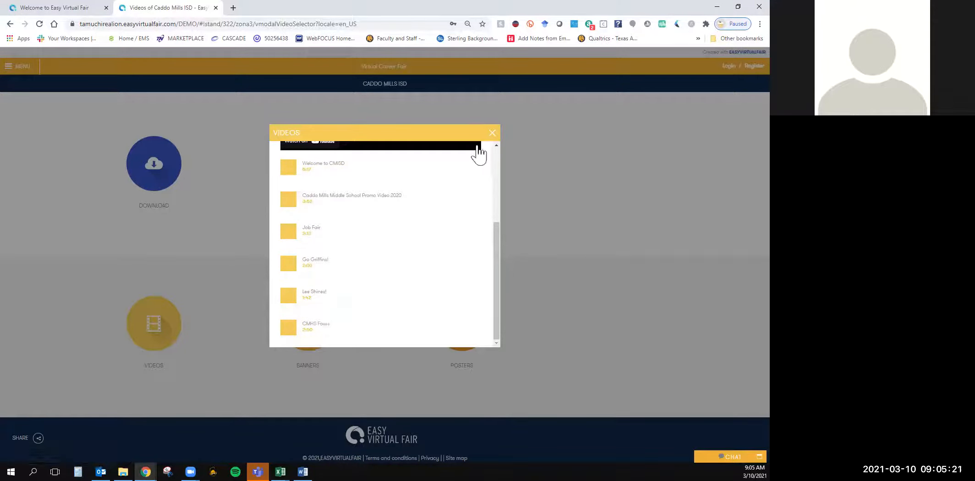
{"action": "left_click", "coordinate": [493, 133]}
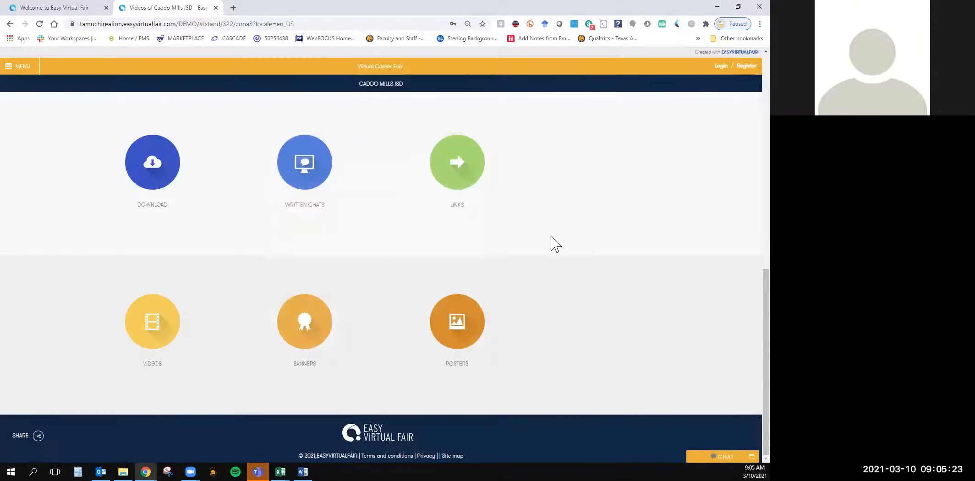
{"action": "scroll", "coordinate": [575, 244], "scroll_direction": "up", "scroll_amount": 10}
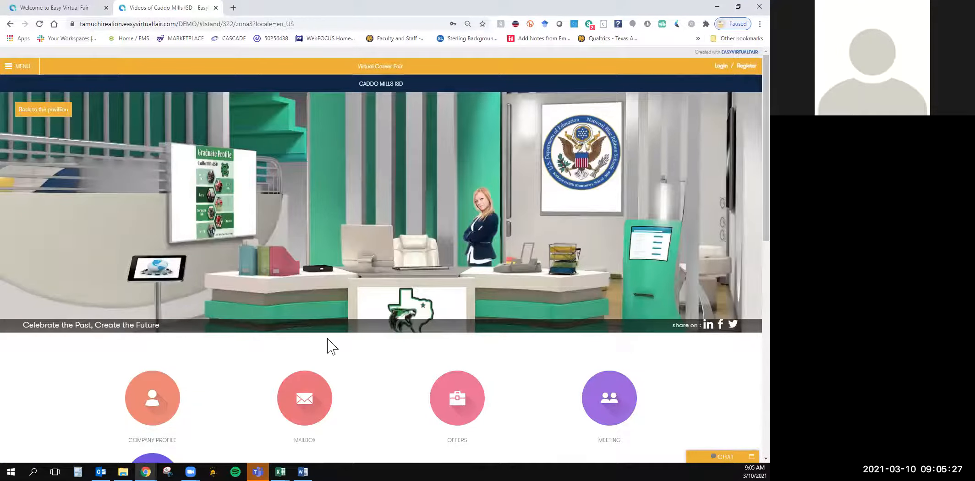
Log in to the fair backend with the second saved username and its account password, accepting the terms and conditions
{"action": "left_click", "coordinate": [67, 9]}
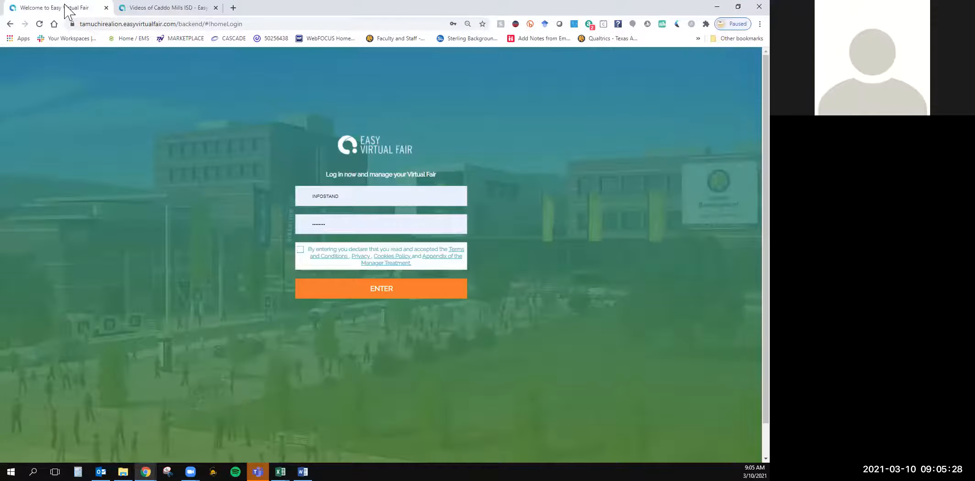
{"action": "double_click", "coordinate": [338, 201]}
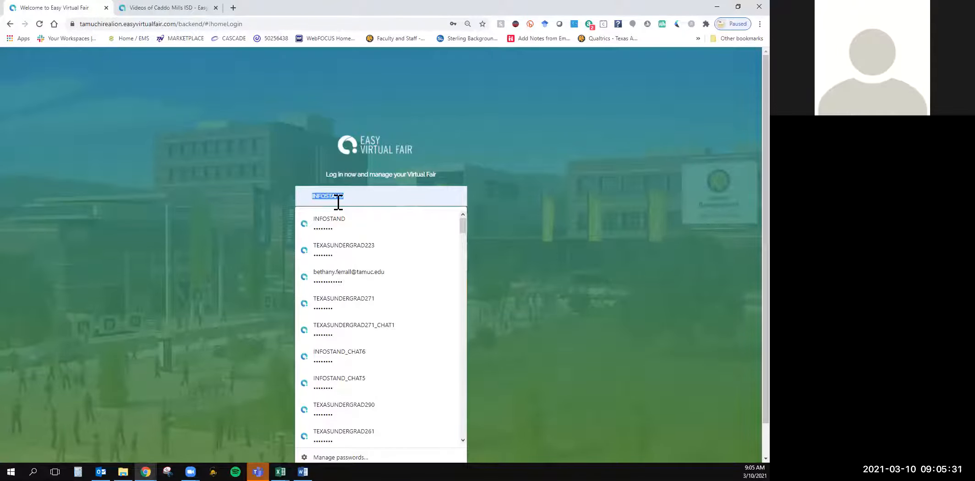
{"action": "left_click", "coordinate": [350, 255]}
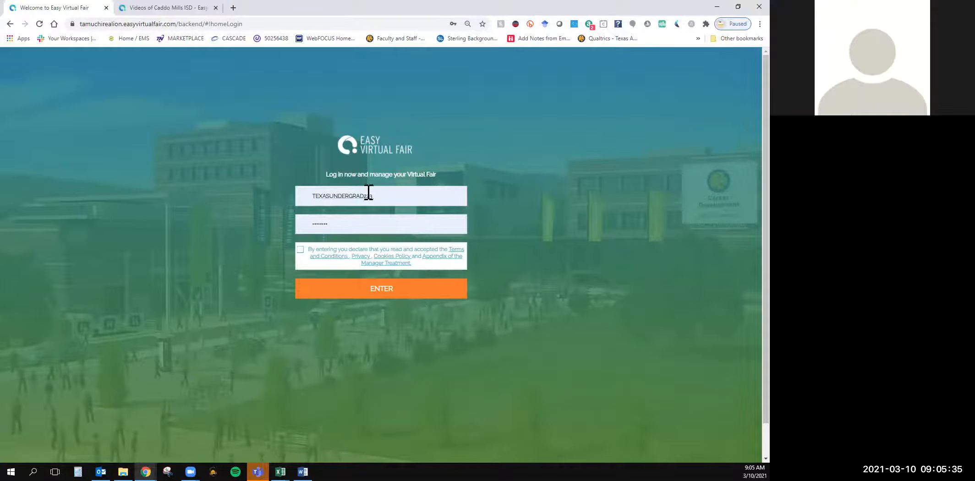
{"action": "left_click", "coordinate": [299, 250]}
{"action": "left_click", "coordinate": [373, 289]}
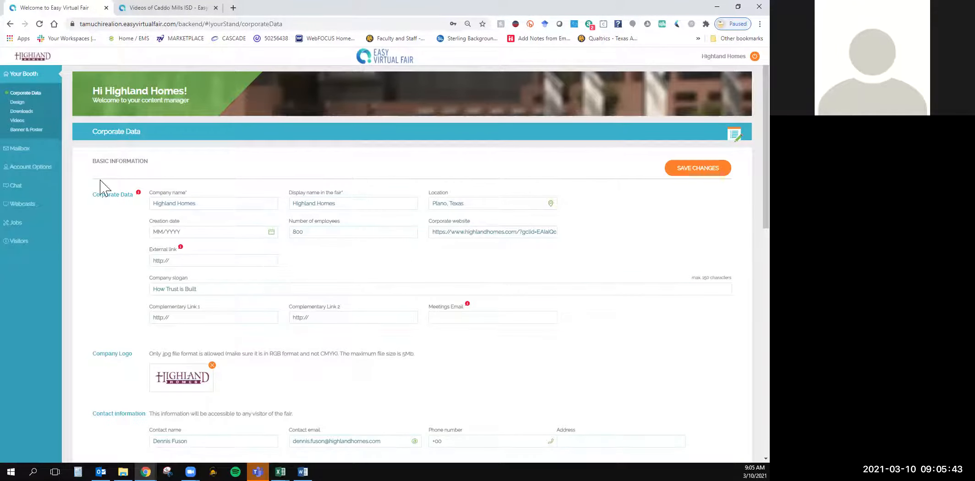
Look through the Highland Homes Corporate Data form, from basic information and contact details to social media, company profile and More Information
{"action": "left_click_drag", "start_coordinate": [96, 160], "coordinate": [366, 312]}
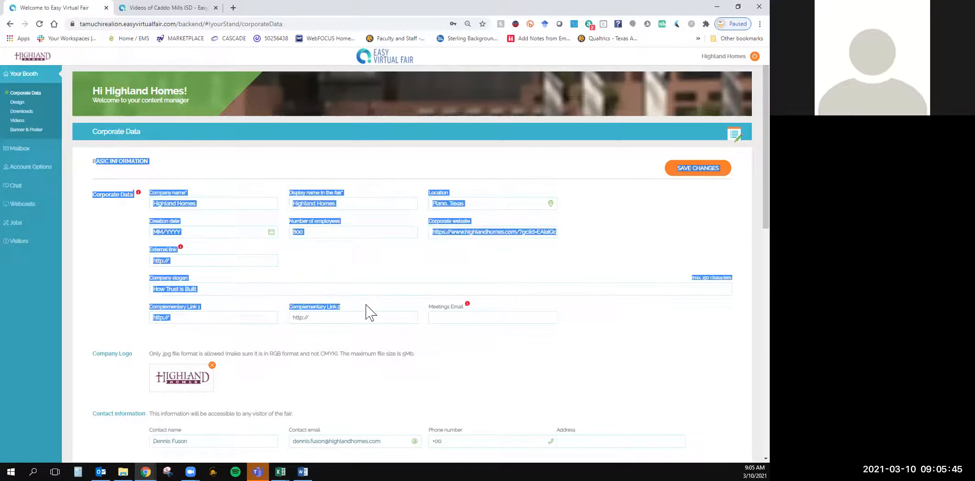
{"action": "left_click", "coordinate": [121, 316]}
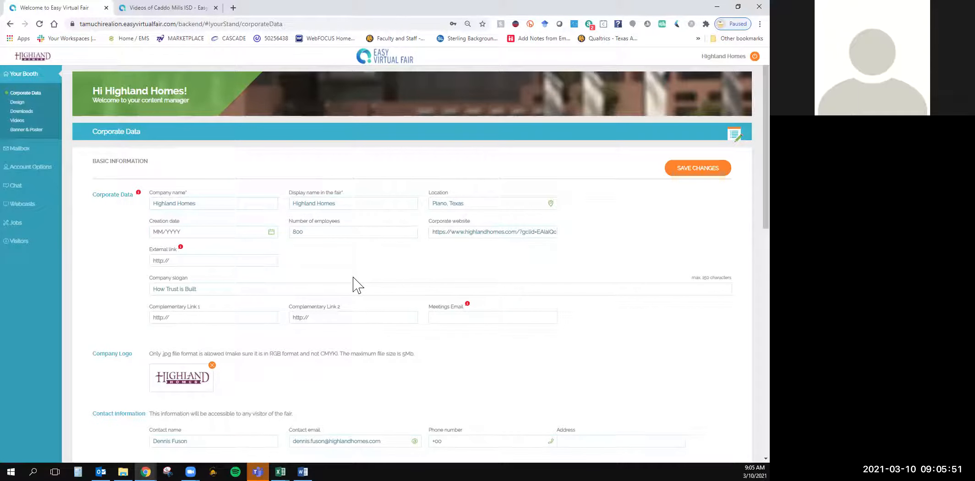
{"action": "left_click", "coordinate": [450, 315]}
{"action": "left_click", "coordinate": [560, 327]}
{"action": "scroll", "coordinate": [513, 356], "scroll_direction": "down", "scroll_amount": 4}
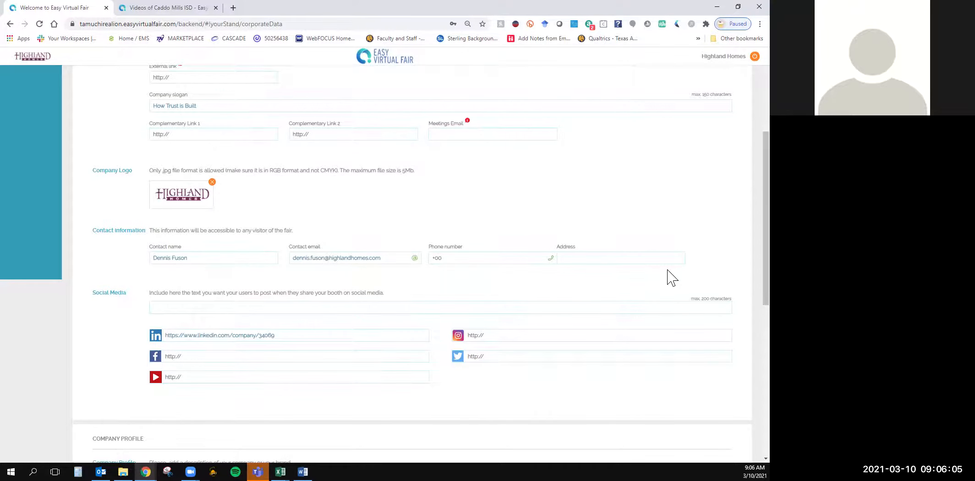
{"action": "scroll", "coordinate": [672, 278], "scroll_direction": "down", "scroll_amount": 5}
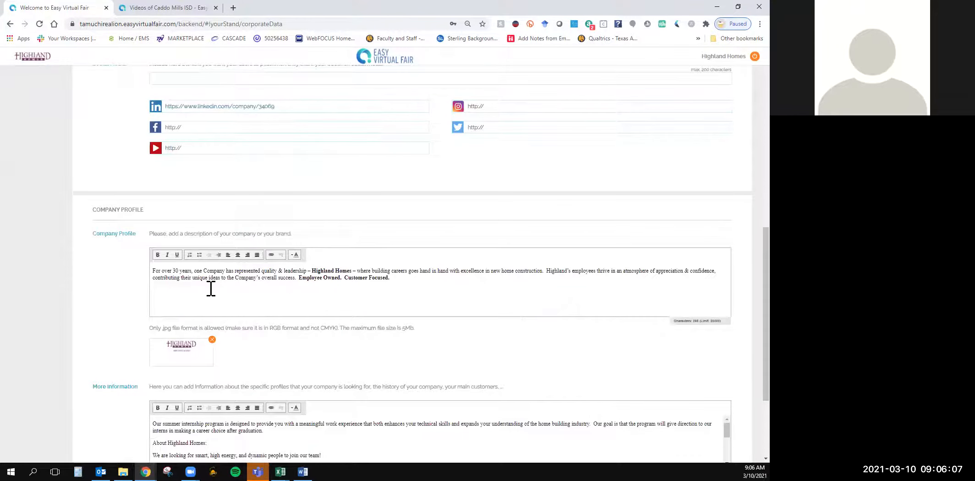
{"action": "scroll", "coordinate": [210, 289], "scroll_direction": "down", "scroll_amount": 3}
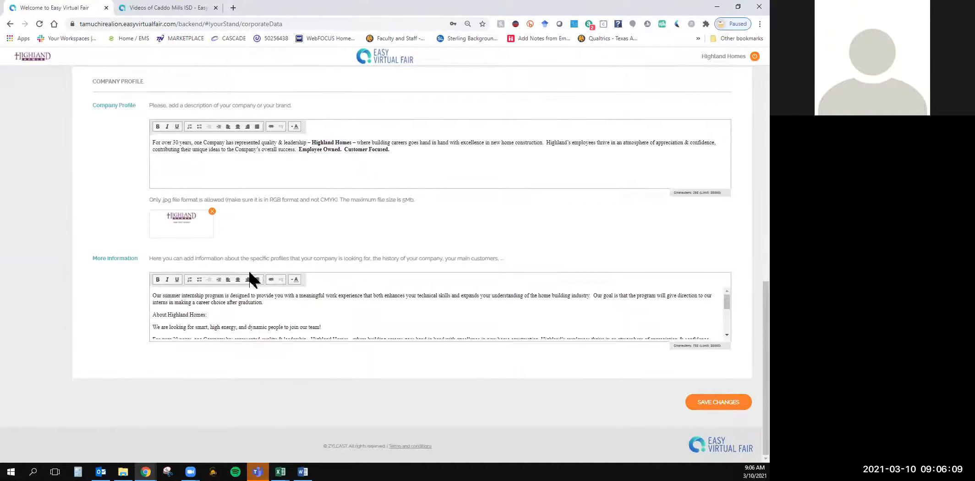
{"action": "scroll", "coordinate": [560, 372], "scroll_direction": "up", "scroll_amount": 15}
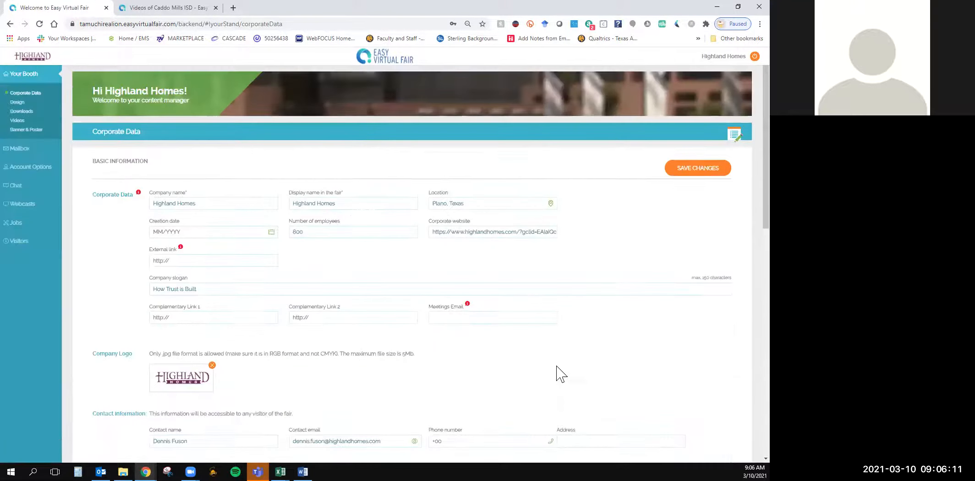
Open the booth's Design settings and look through the available booth templates and hosts without changing either
{"action": "left_click", "coordinate": [17, 101]}
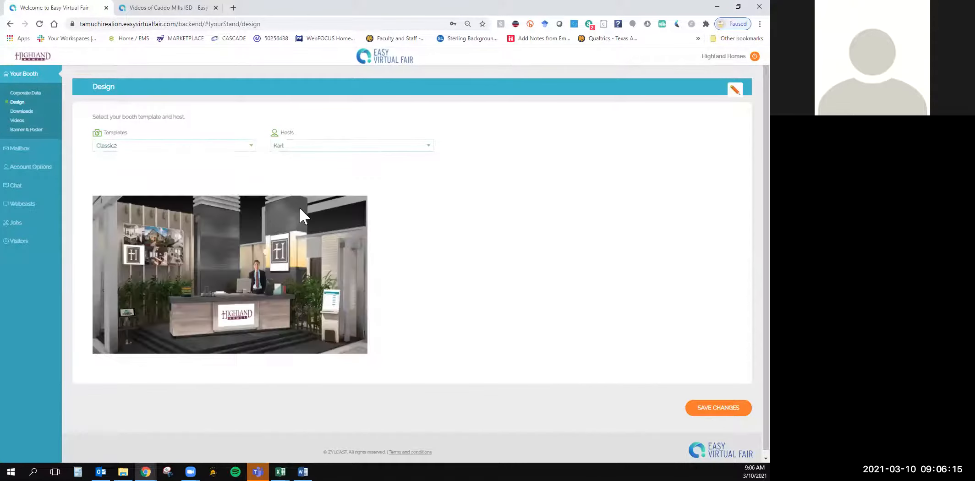
{"action": "left_click", "coordinate": [202, 146]}
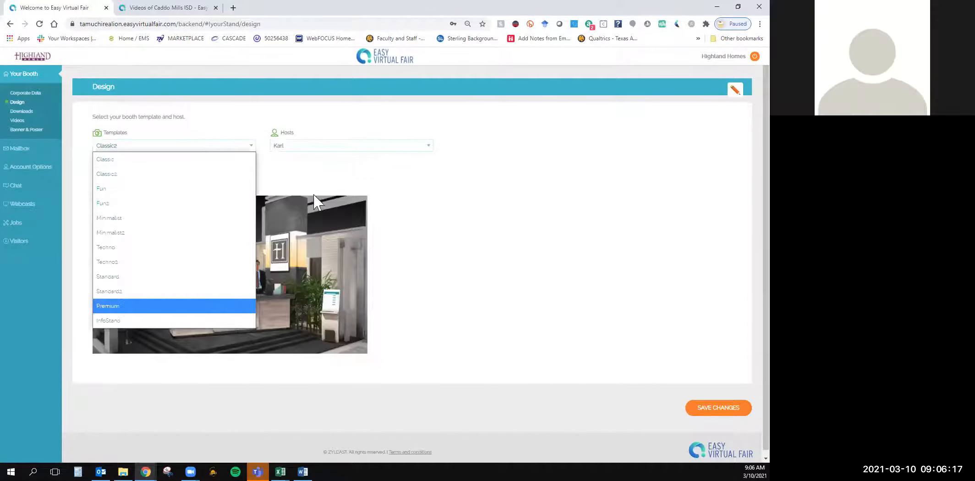
{"action": "left_click", "coordinate": [514, 257]}
{"action": "left_click", "coordinate": [378, 145]}
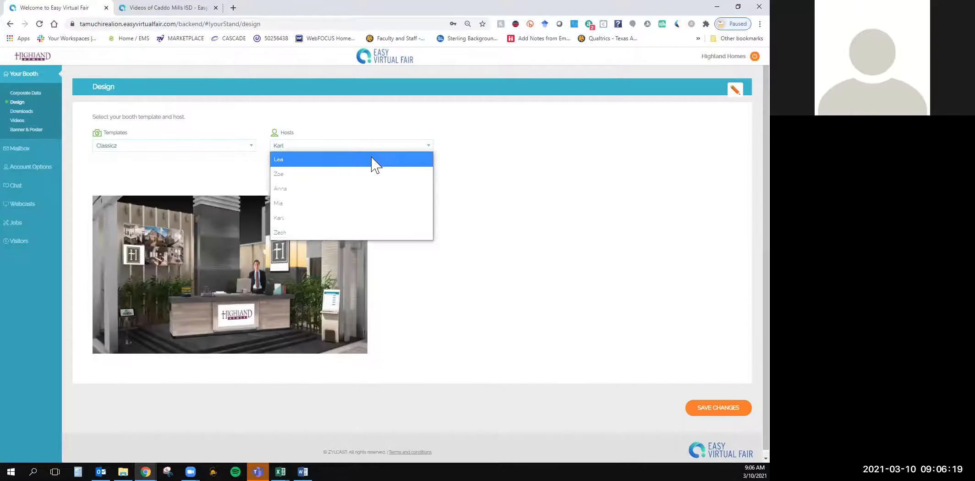
{"action": "left_click", "coordinate": [566, 202]}
Preview the Classic2 booth with hosts Zach and Zoe, and set the host back to Karl
{"action": "left_click", "coordinate": [281, 144]}
{"action": "left_click", "coordinate": [298, 232]}
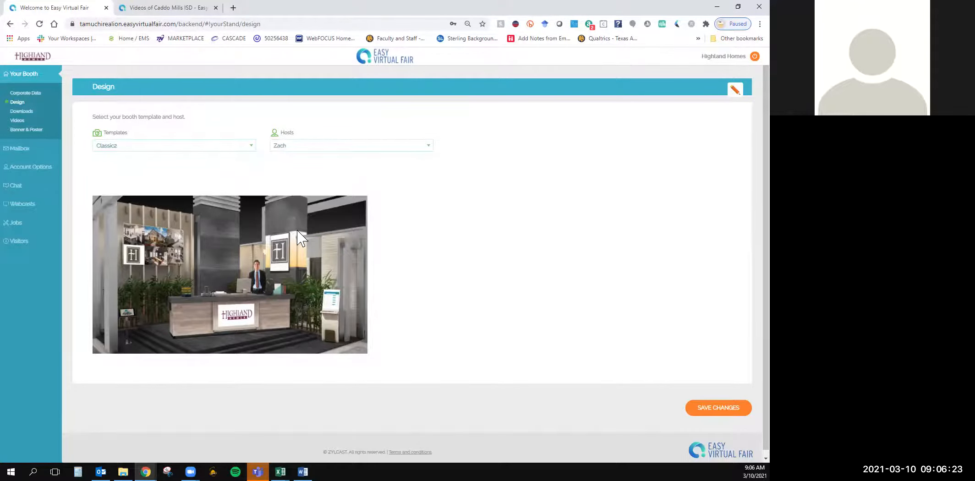
{"action": "left_click", "coordinate": [314, 151]}
{"action": "left_click", "coordinate": [310, 177]}
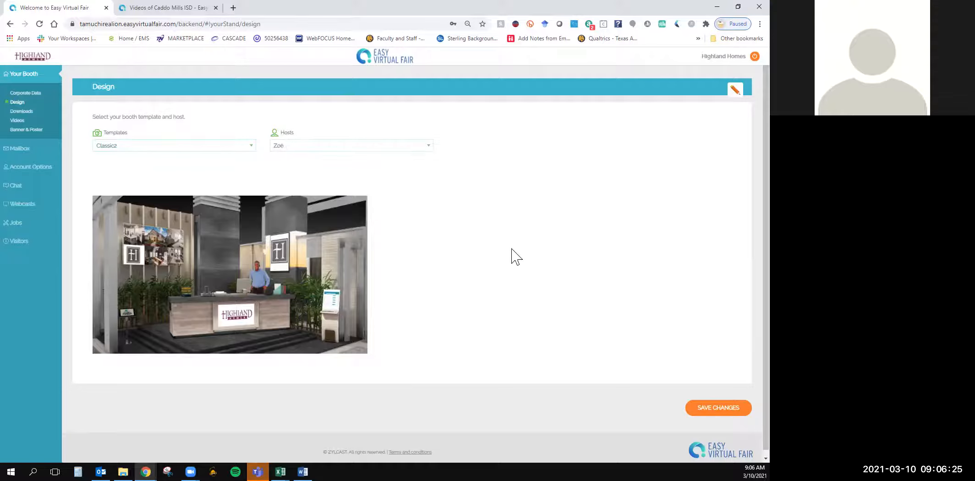
{"action": "left_click", "coordinate": [296, 146]}
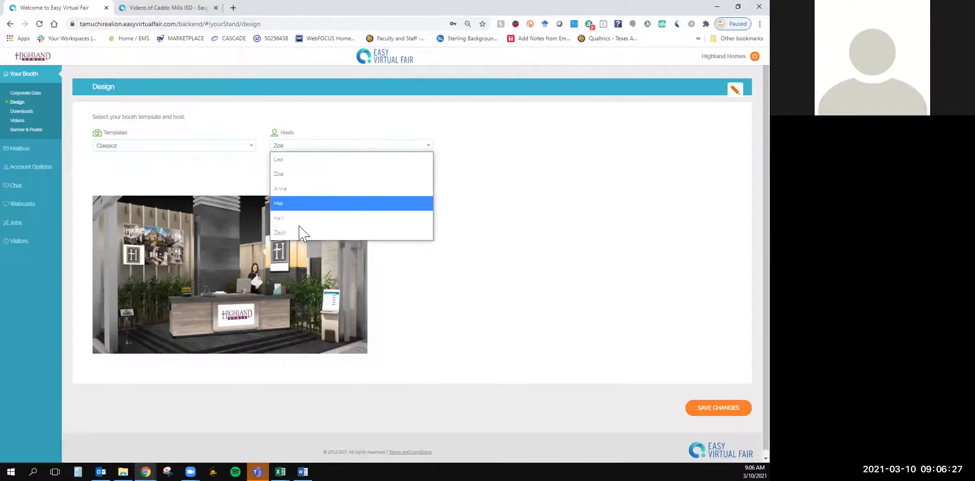
{"action": "left_click", "coordinate": [295, 223]}
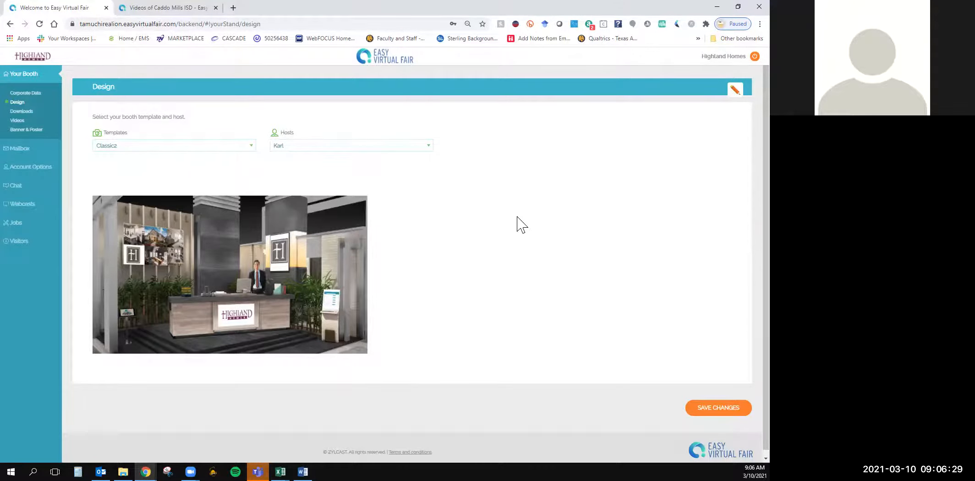
View the Downloads section and try the add-video form with title Video Title, YouTube link tout and duration 2:54, closing it unsaved
{"action": "left_click", "coordinate": [25, 112]}
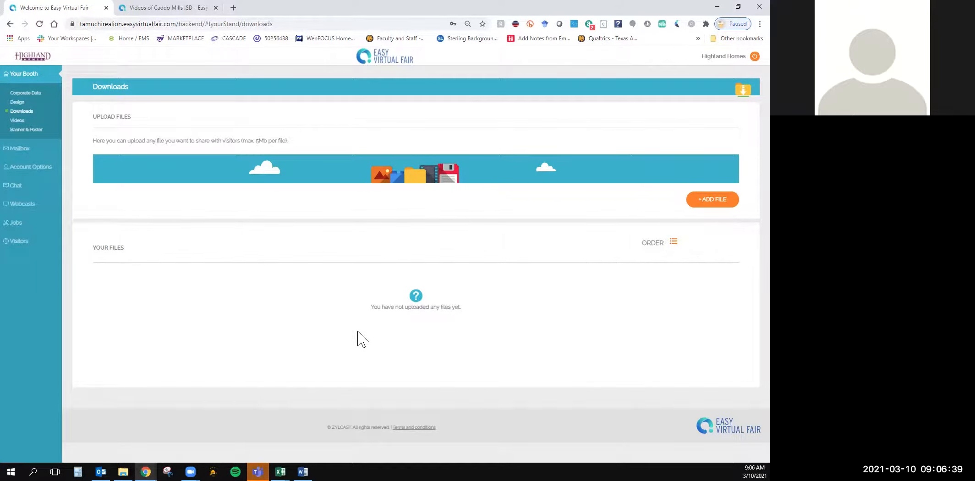
{"action": "left_click", "coordinate": [24, 121]}
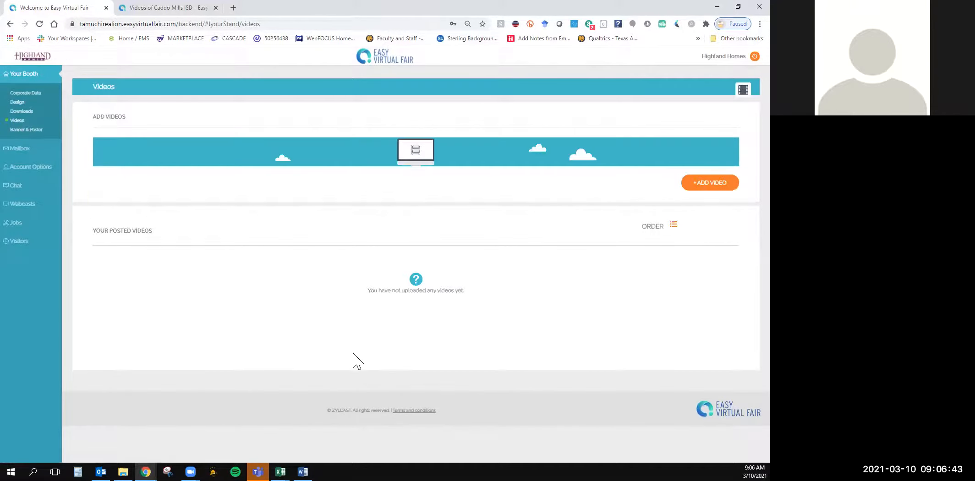
{"action": "left_click", "coordinate": [722, 182]}
{"action": "left_click", "coordinate": [301, 229]}
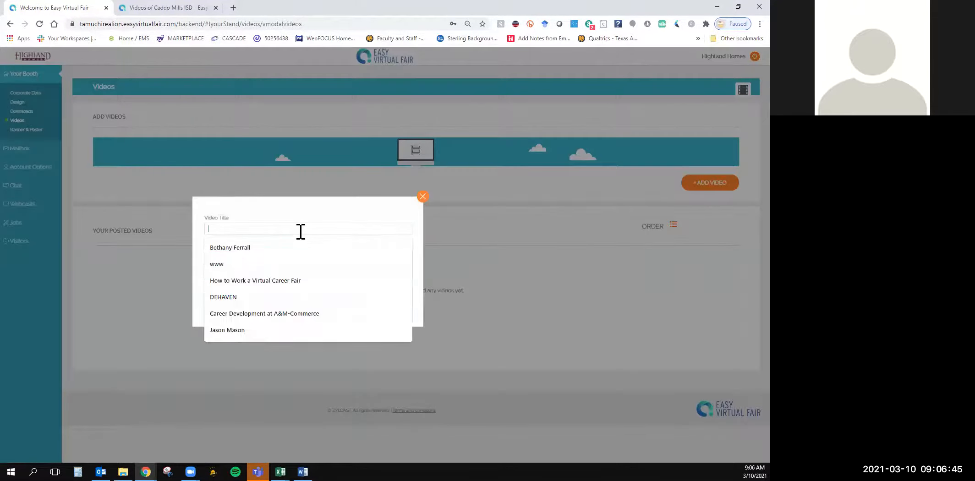
{"action": "type", "text": "Video Title"}
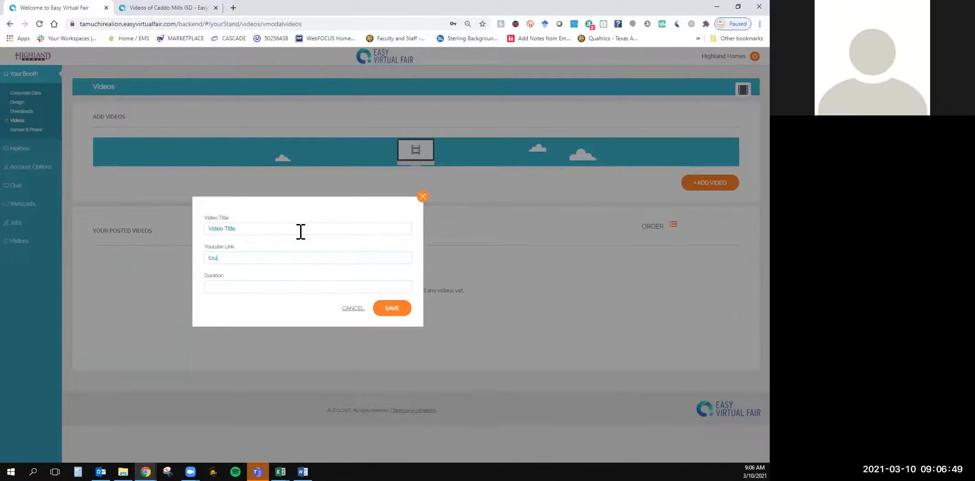
{"action": "type", "text": "2"}
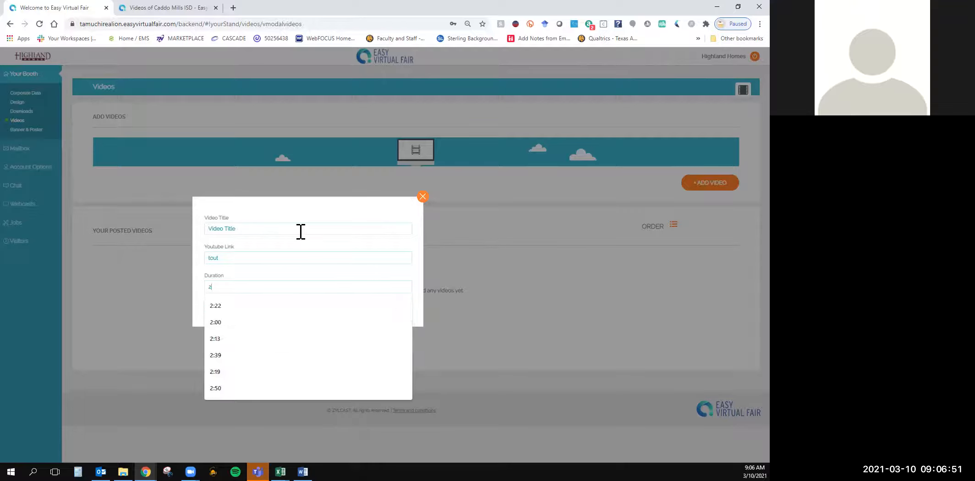
{"action": "type", "text": ":54"}
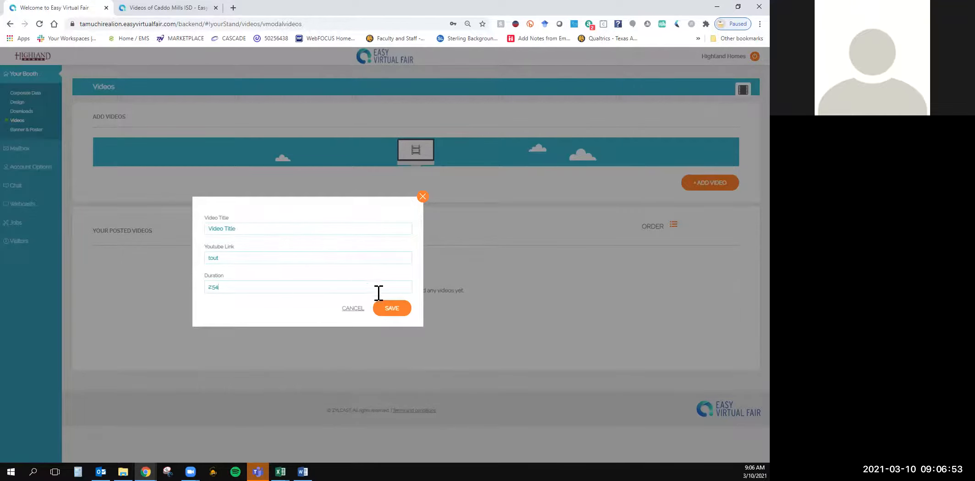
{"action": "left_click", "coordinate": [422, 197]}
Look over the Highland Homes banner and poster images and their upload requirements in the Banner & Poster section
{"action": "left_click", "coordinate": [38, 129]}
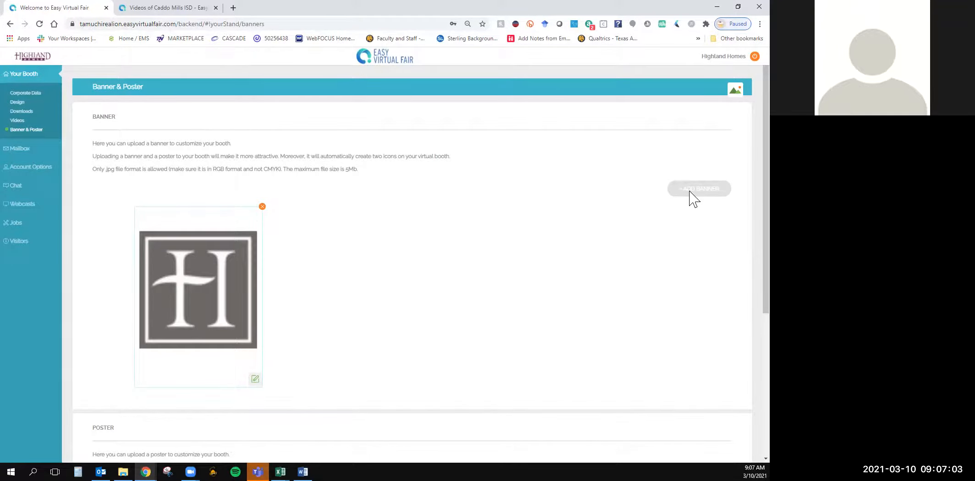
{"action": "scroll", "coordinate": [581, 305], "scroll_direction": "down", "scroll_amount": 5}
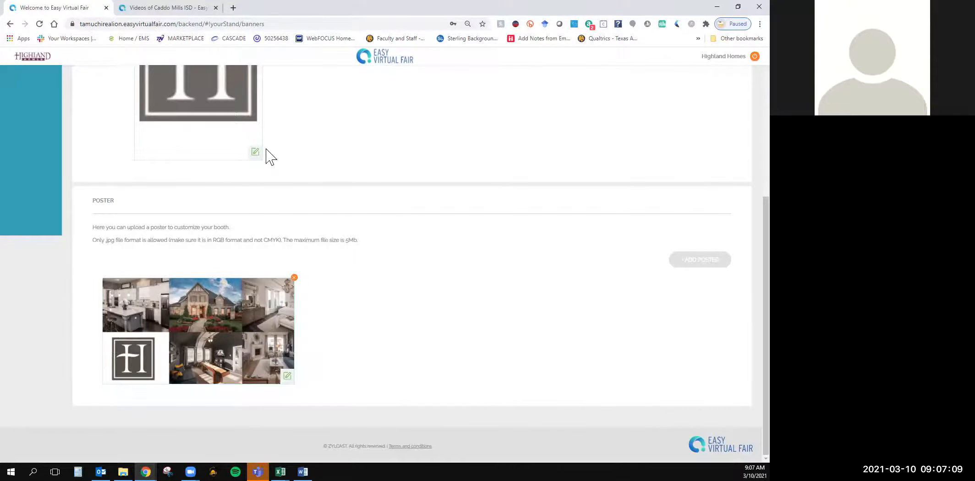
{"action": "right_click", "coordinate": [161, 314]}
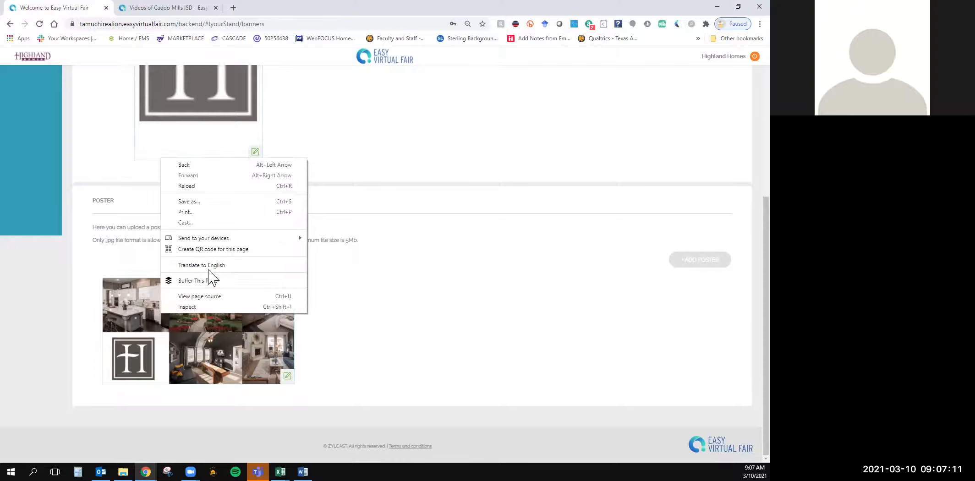
{"action": "left_click", "coordinate": [383, 308]}
{"action": "scroll", "coordinate": [436, 339], "scroll_direction": "up", "scroll_amount": 5}
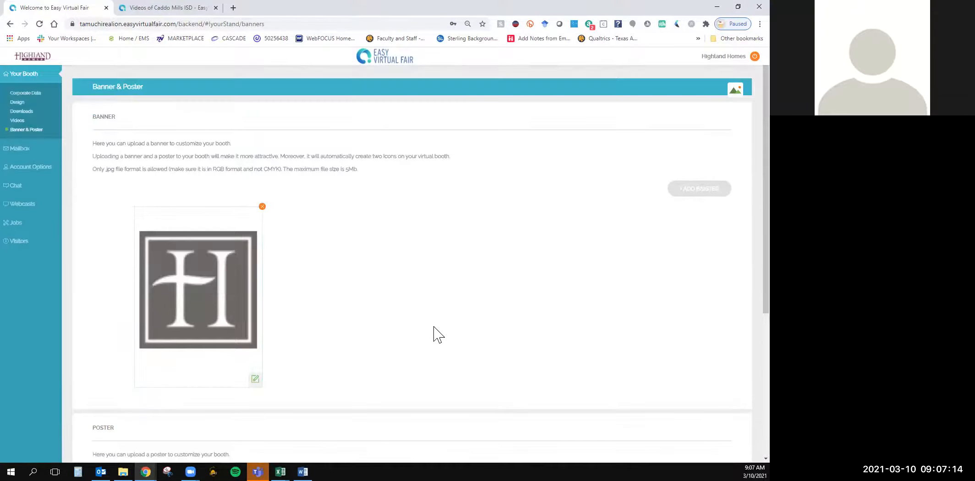
Log out of the Highland Homes account and log in with the INFOSTAND username and its saved password, accepting the terms and conditions
{"action": "left_click", "coordinate": [740, 56]}
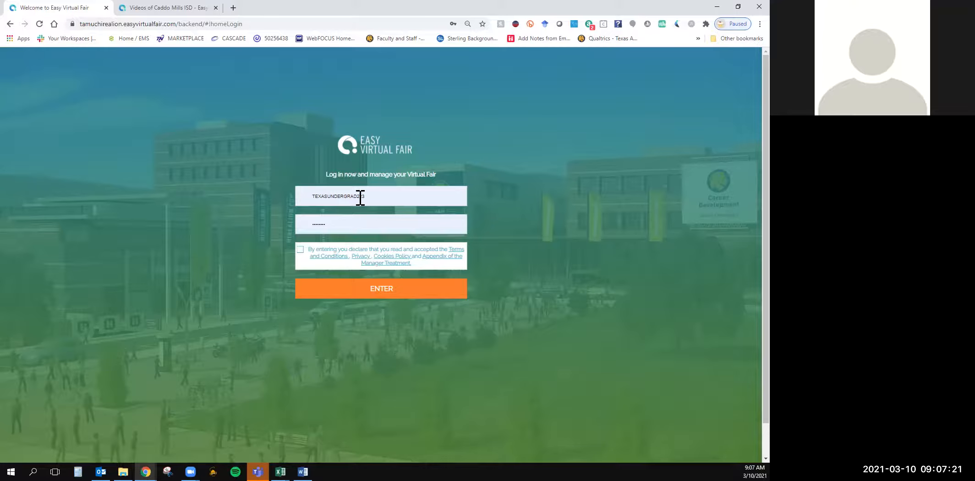
{"action": "left_click", "coordinate": [300, 250]}
{"action": "left_click", "coordinate": [39, 25]}
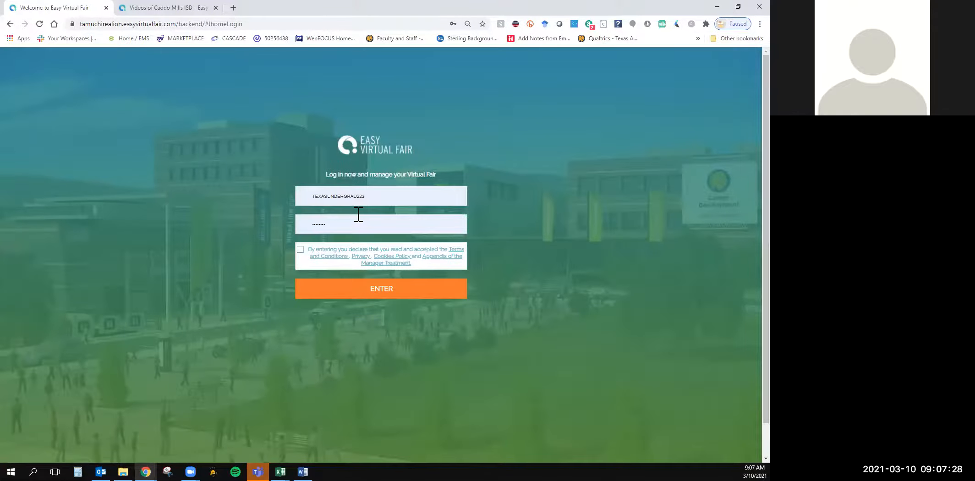
{"action": "double_click", "coordinate": [358, 200]}
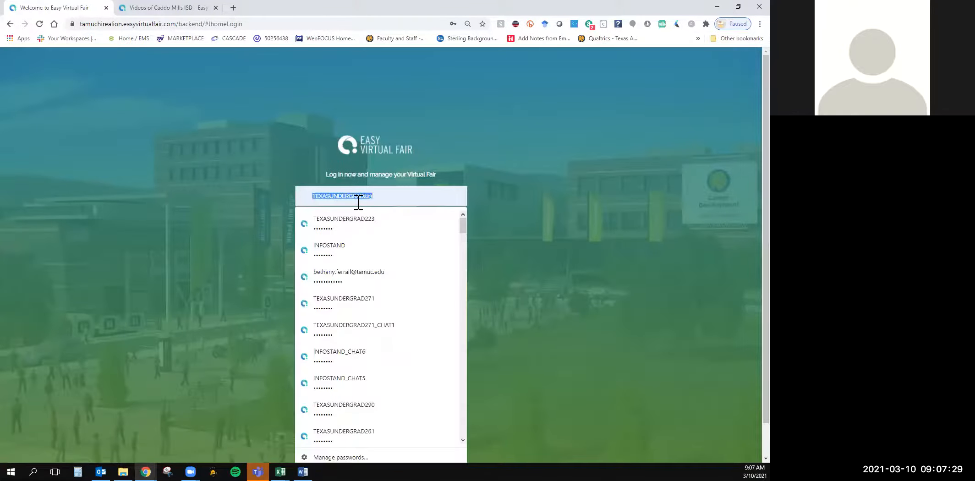
{"action": "type", "text": "INFOSTAND"}
{"action": "left_click", "coordinate": [361, 223]}
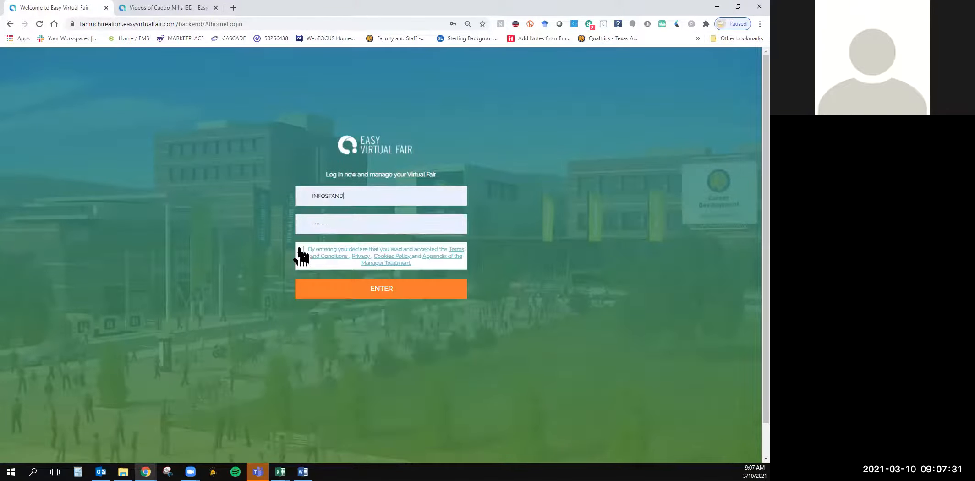
{"action": "left_click", "coordinate": [322, 294]}
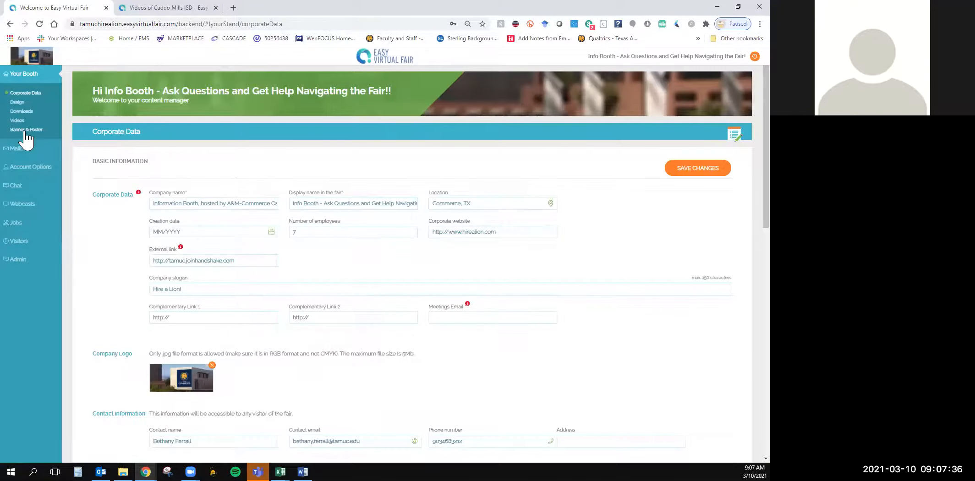
Open the info booth's Banner & Poster section and capture its graduation banner image with the Snipping Tool
{"action": "left_click", "coordinate": [25, 129]}
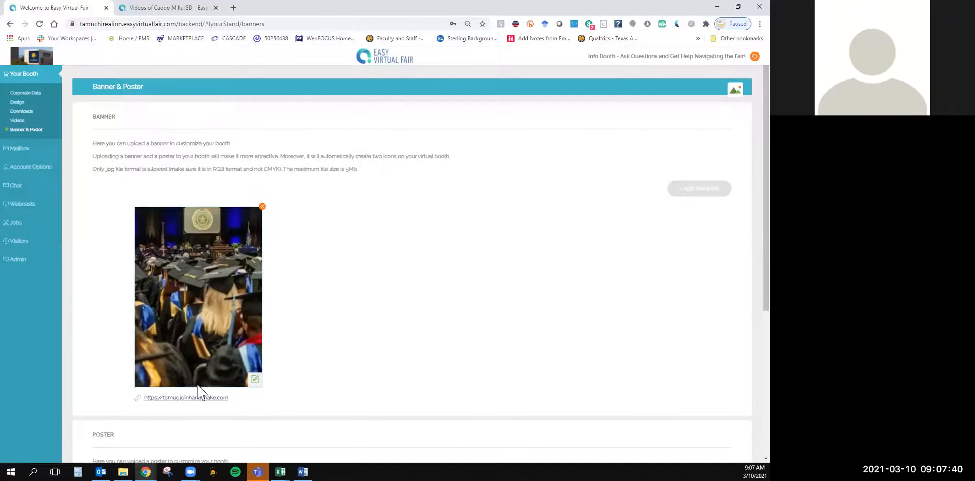
{"action": "right_click", "coordinate": [194, 251]}
{"action": "left_click", "coordinate": [321, 220]}
{"action": "left_click", "coordinate": [168, 472]}
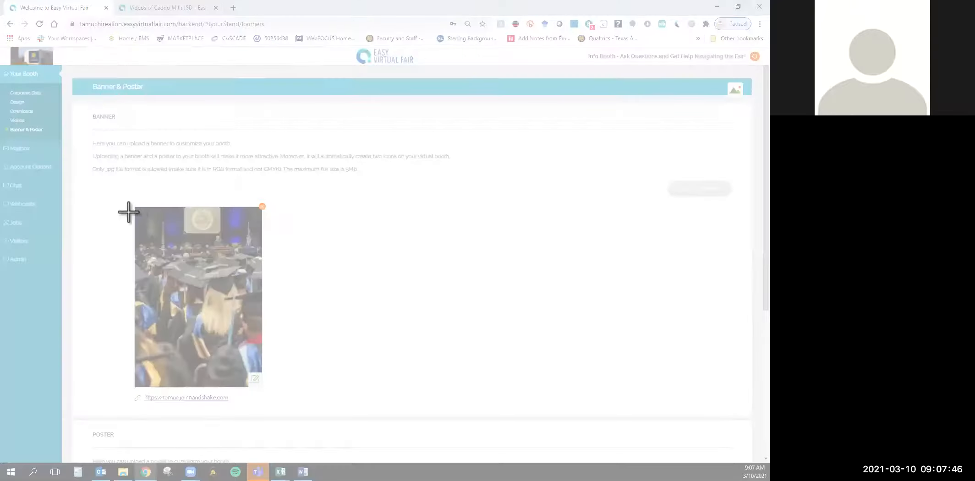
{"action": "left_click_drag", "start_coordinate": [136, 208], "coordinate": [248, 386]}
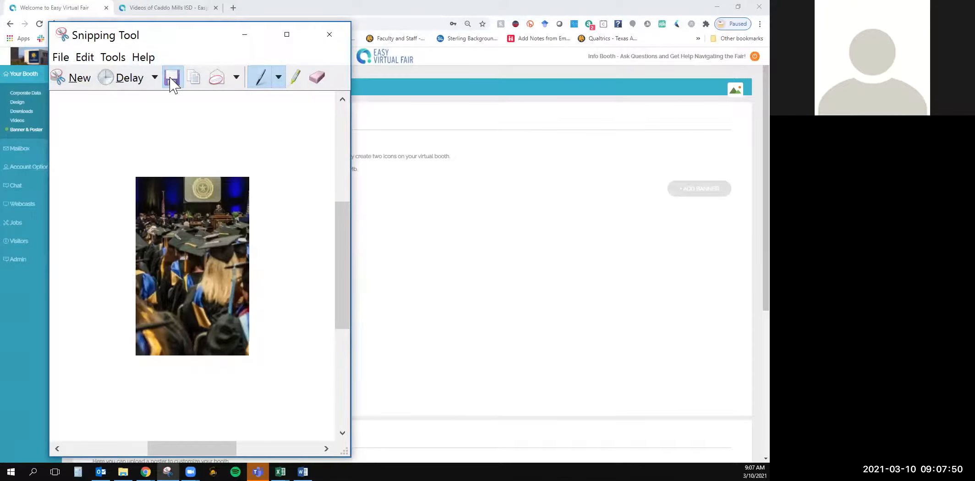
Save the snip to the Desktop as a JPEG file named image
{"action": "left_click", "coordinate": [171, 83]}
{"action": "left_click", "coordinate": [105, 130]}
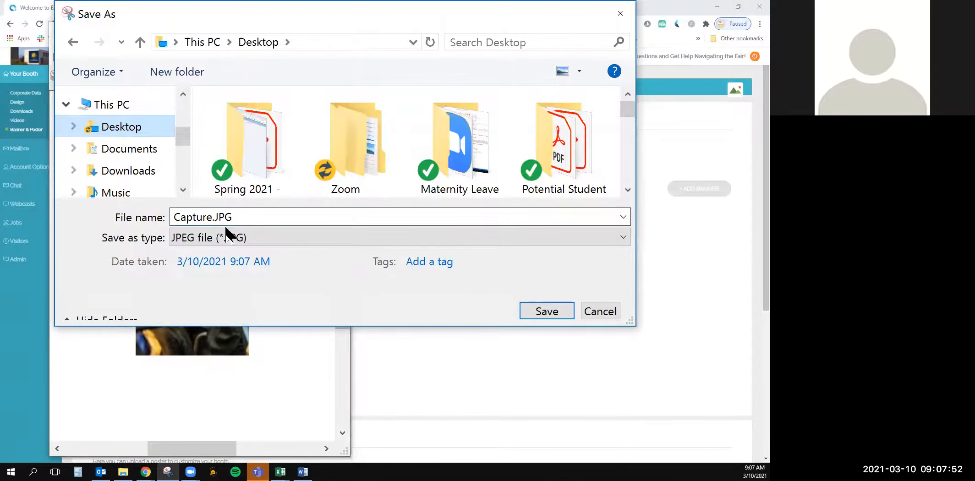
{"action": "left_click", "coordinate": [226, 218]}
{"action": "type", "text": "image"}
{"action": "key", "text": "Return"}
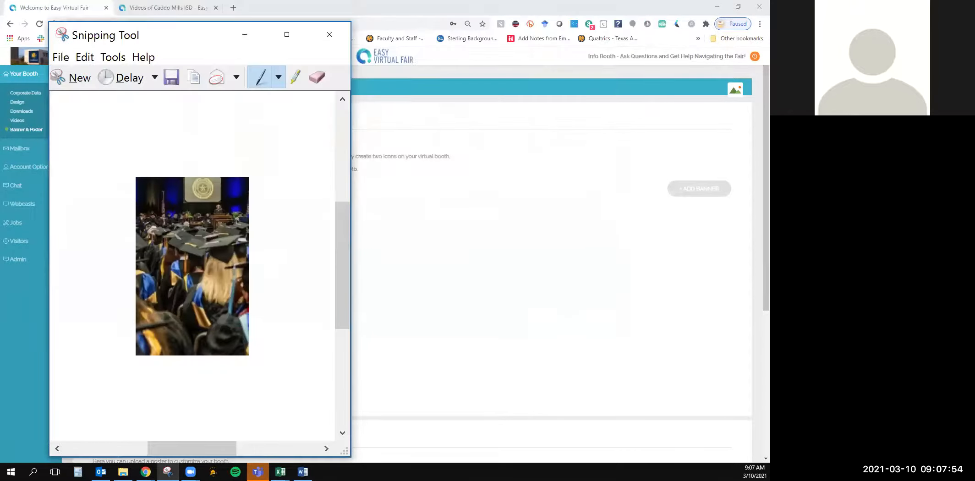
Return to the browser and remove the info booth's current banner
{"action": "left_click", "coordinate": [493, 256]}
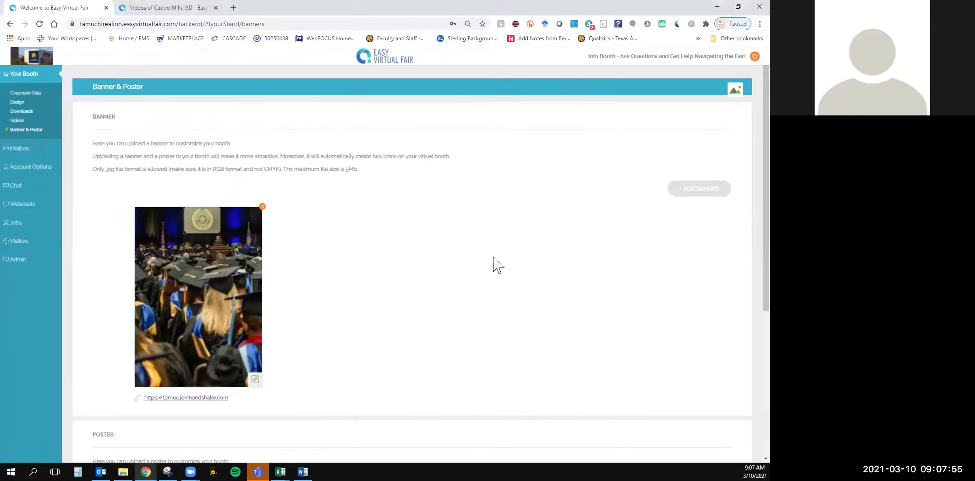
{"action": "left_click", "coordinate": [262, 207]}
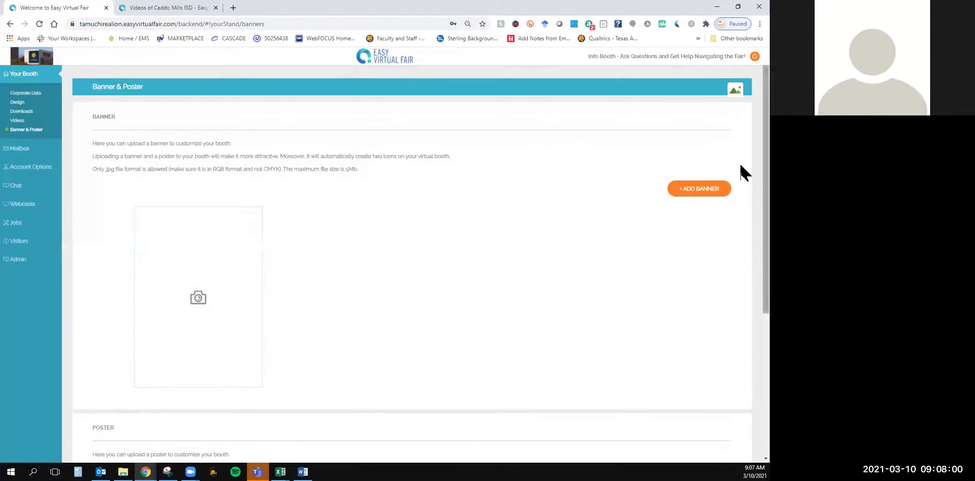
Start adding a new banner to the info booth and upload image.JPG from the Desktop
{"action": "left_click", "coordinate": [711, 194]}
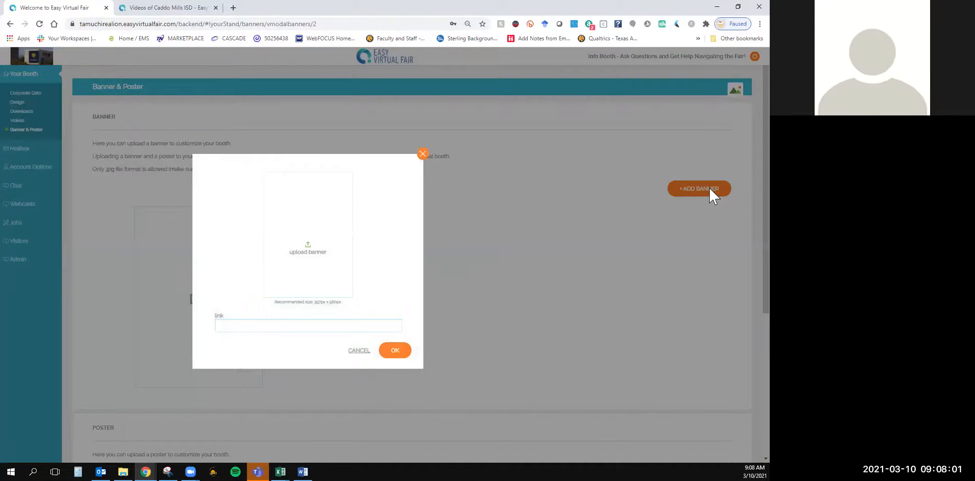
{"action": "left_click", "coordinate": [305, 251]}
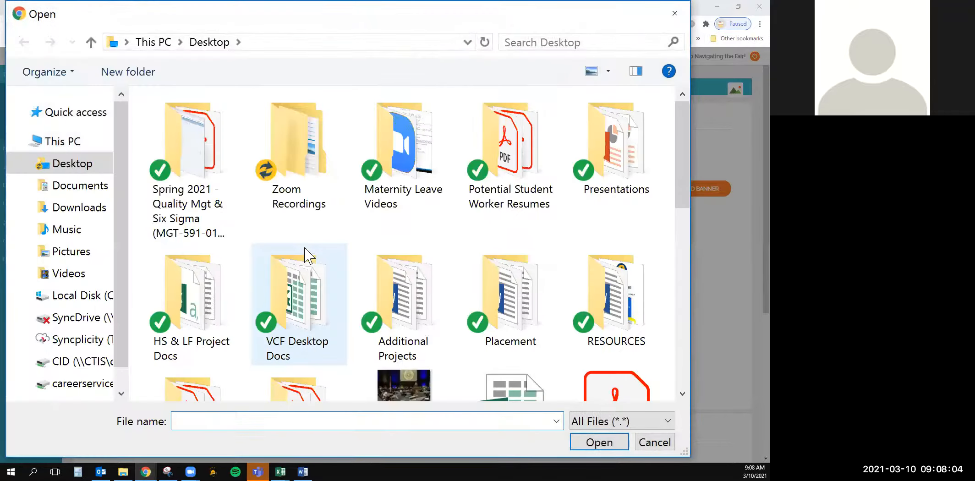
{"action": "left_click", "coordinate": [416, 386]}
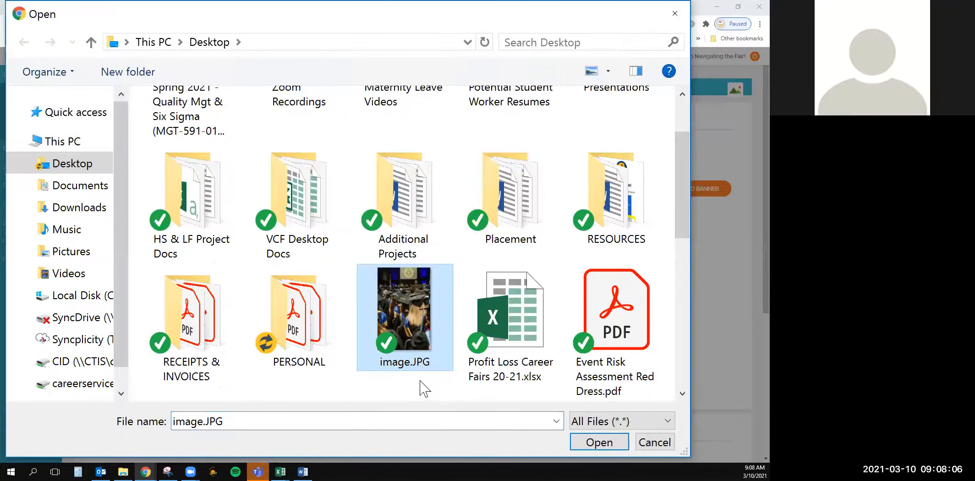
{"action": "key", "text": "Return"}
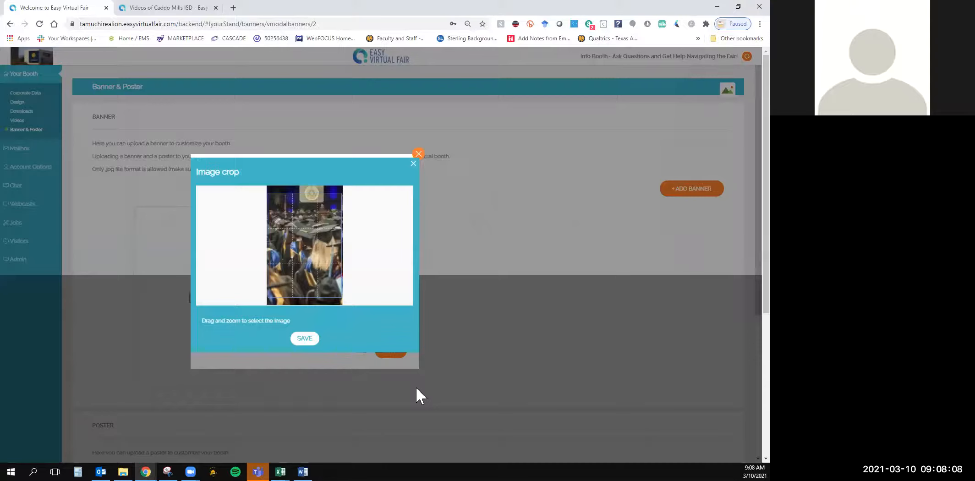
{"action": "left_click_drag", "start_coordinate": [305, 259], "coordinate": [308, 259]}
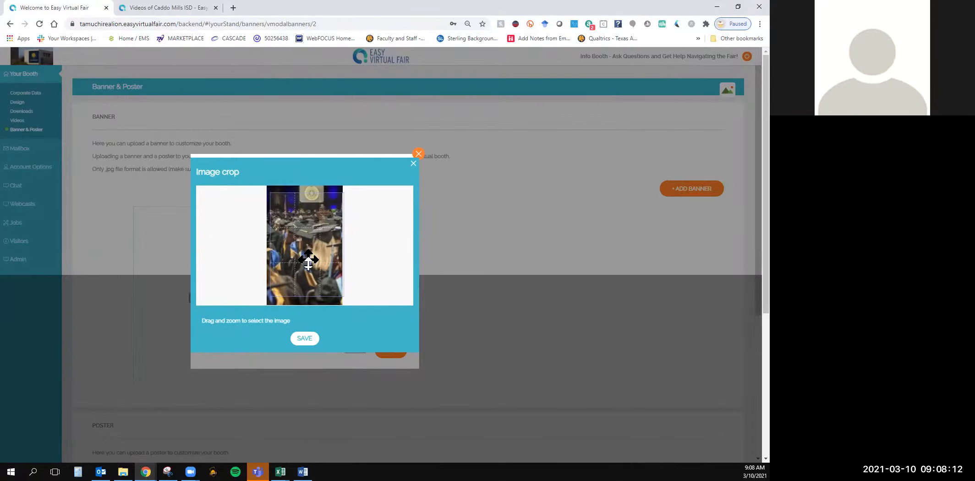
{"action": "left_click_drag", "start_coordinate": [308, 260], "coordinate": [305, 322]}
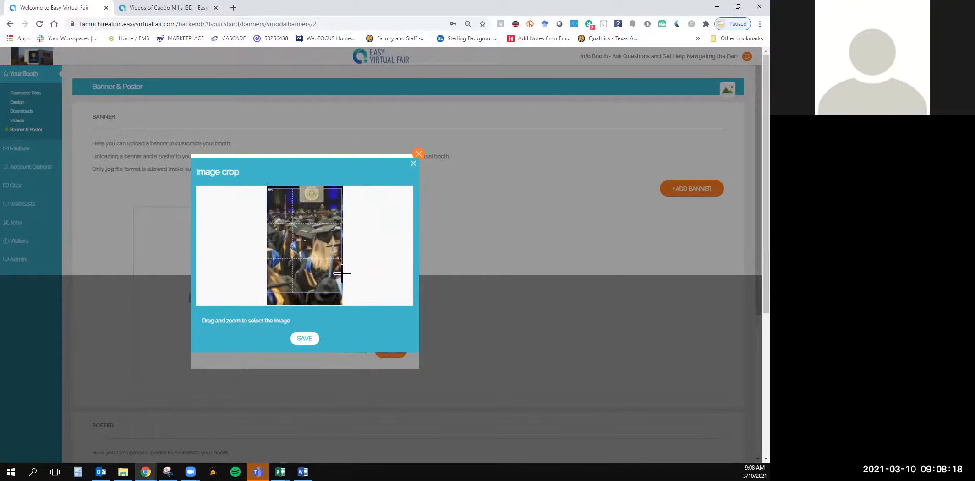
{"action": "scroll", "coordinate": [299, 265], "scroll_direction": "down", "scroll_amount": 1}
{"action": "scroll", "coordinate": [299, 264], "scroll_direction": "up", "scroll_amount": 2}
{"action": "scroll", "coordinate": [299, 264], "scroll_direction": "down", "scroll_amount": 2}
{"action": "scroll", "coordinate": [299, 264], "scroll_direction": "down", "scroll_amount": 2}
{"action": "scroll", "coordinate": [299, 265], "scroll_direction": "up", "scroll_amount": 4}
{"action": "scroll", "coordinate": [300, 265], "scroll_direction": "down", "scroll_amount": 2}
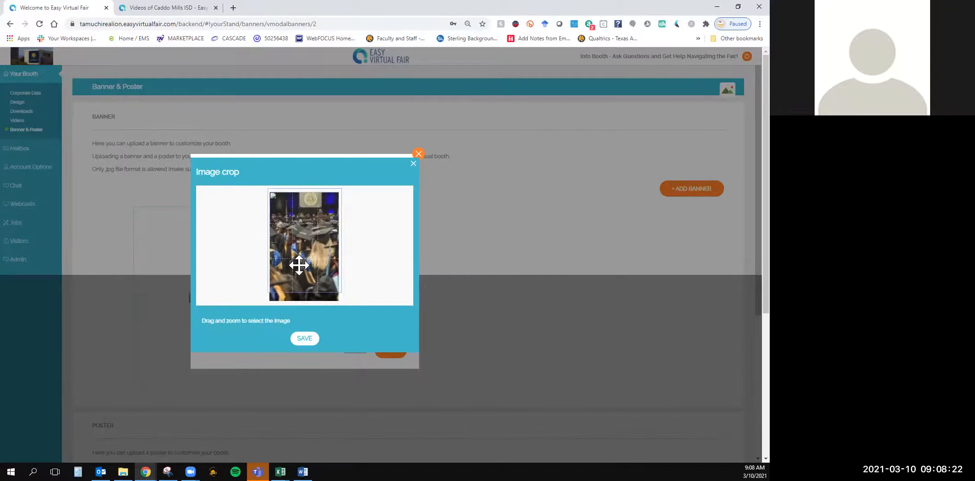
{"action": "scroll", "coordinate": [300, 265], "scroll_direction": "up", "scroll_amount": 1}
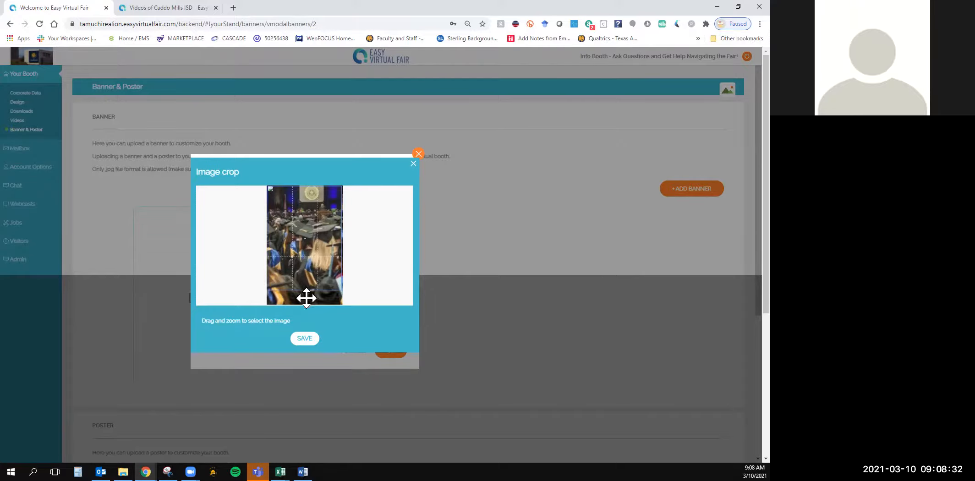
{"action": "left_click", "coordinate": [307, 339]}
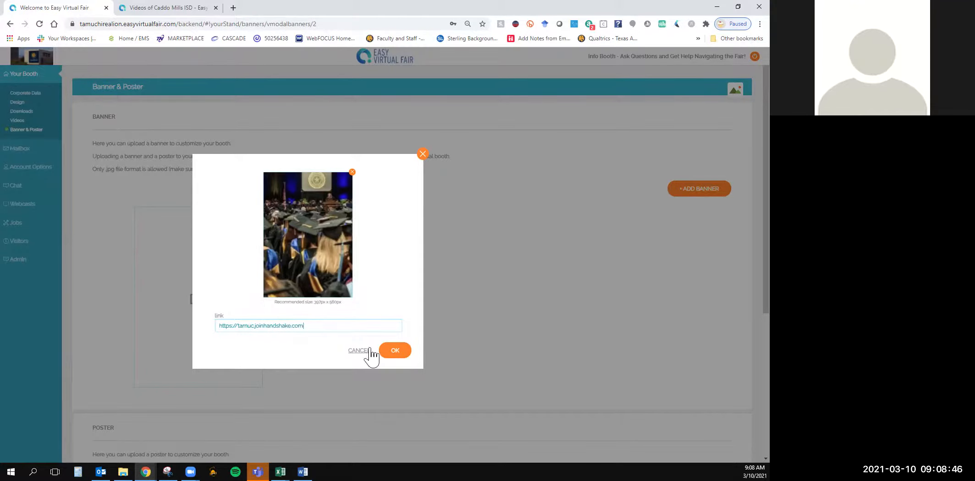
{"action": "left_click", "coordinate": [393, 351]}
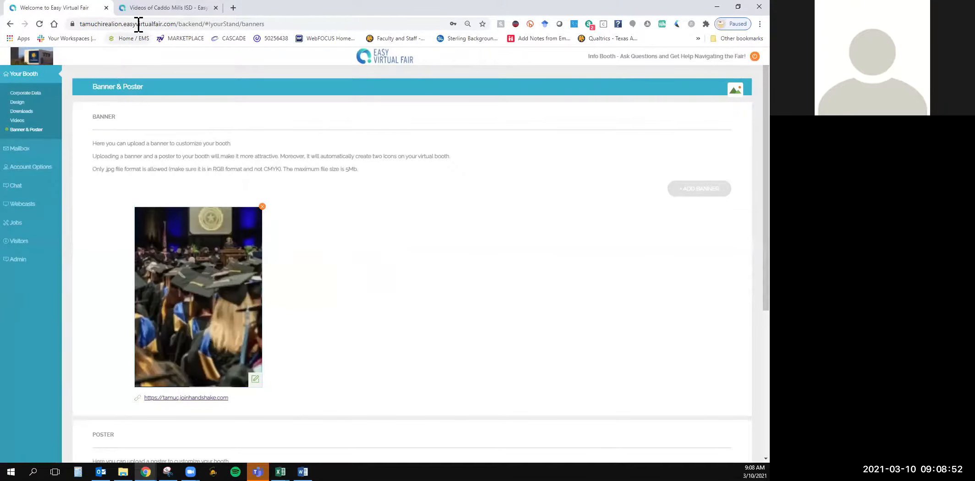
Open the info booth in the public School Districts Employment pavilion and view its poster and banner
{"action": "left_click", "coordinate": [149, 8]}
{"action": "left_click", "coordinate": [42, 109]}
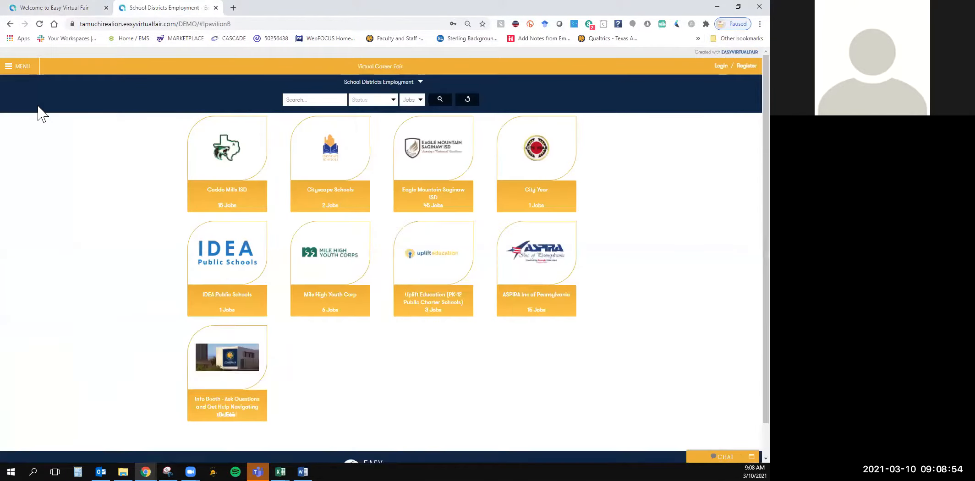
{"action": "left_click", "coordinate": [215, 342]}
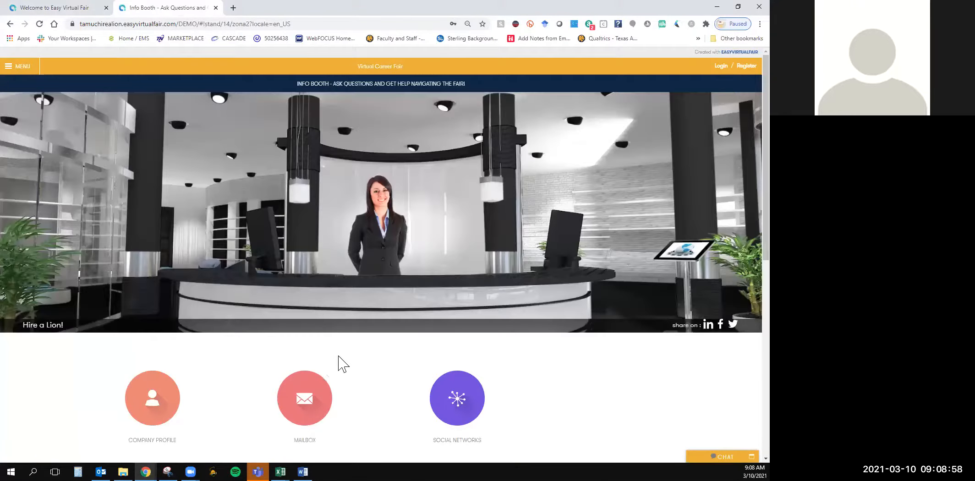
{"action": "scroll", "coordinate": [343, 364], "scroll_direction": "down", "scroll_amount": 8}
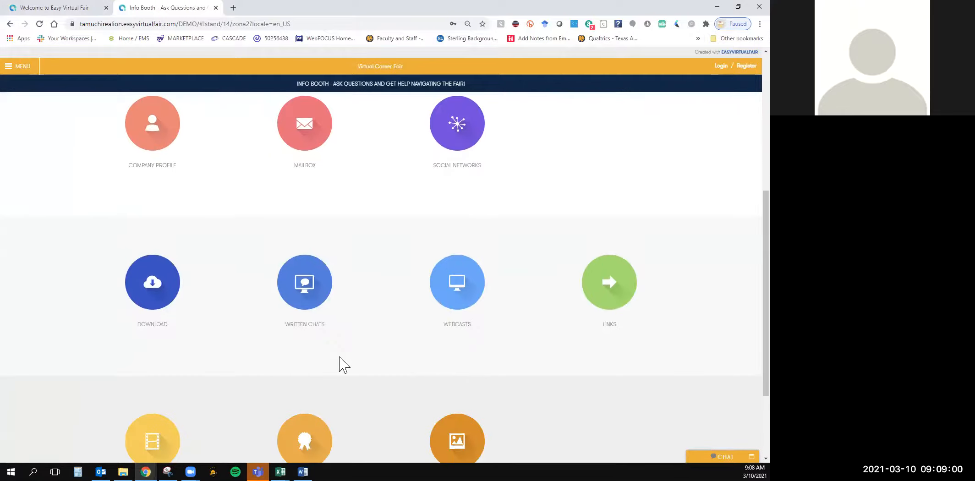
{"action": "left_click", "coordinate": [480, 325]}
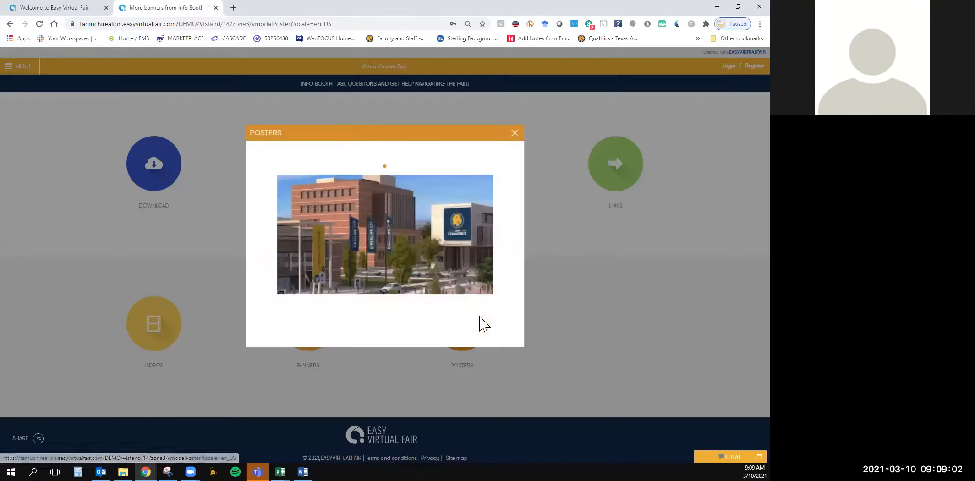
{"action": "left_click", "coordinate": [515, 132]}
{"action": "left_click", "coordinate": [319, 322]}
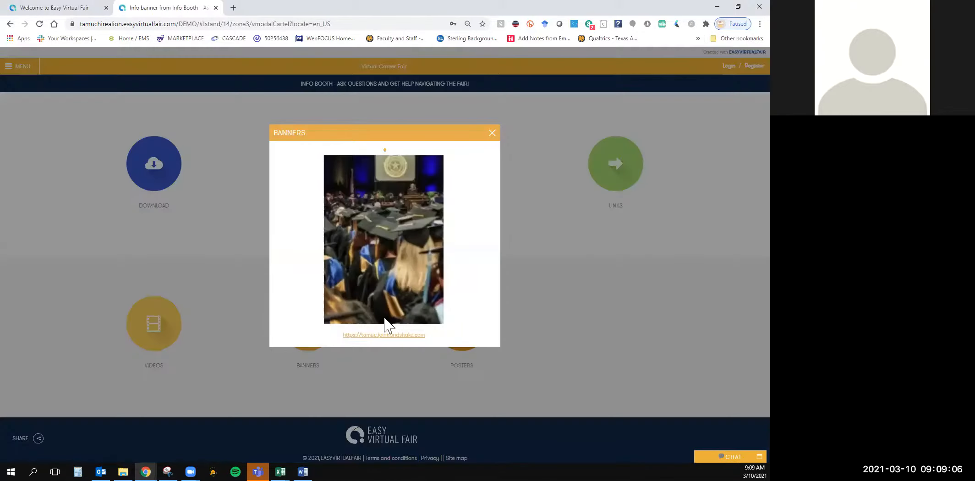
{"action": "left_click", "coordinate": [492, 132]}
{"action": "scroll", "coordinate": [596, 302], "scroll_direction": "up", "scroll_amount": 8}
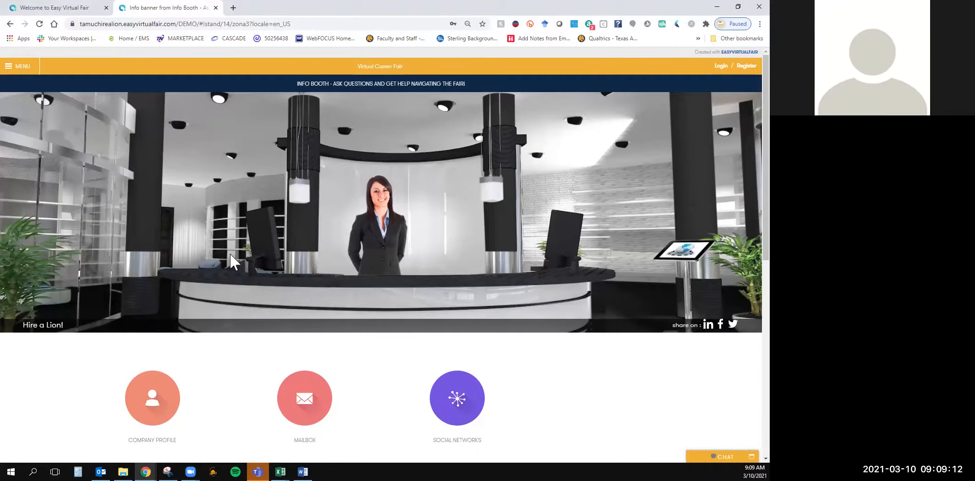
Return to the booth backend and open the Jobs section for adding job postings
{"action": "left_click", "coordinate": [54, 8]}
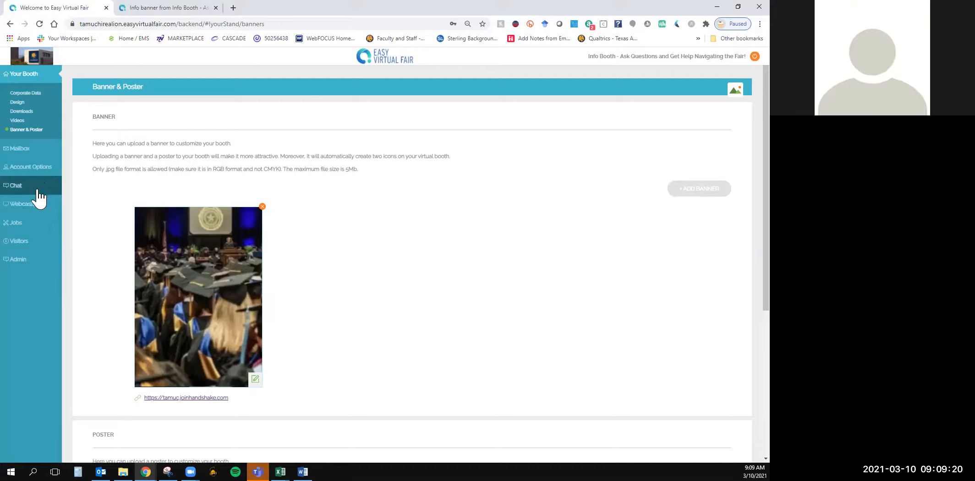
{"action": "left_click", "coordinate": [18, 224]}
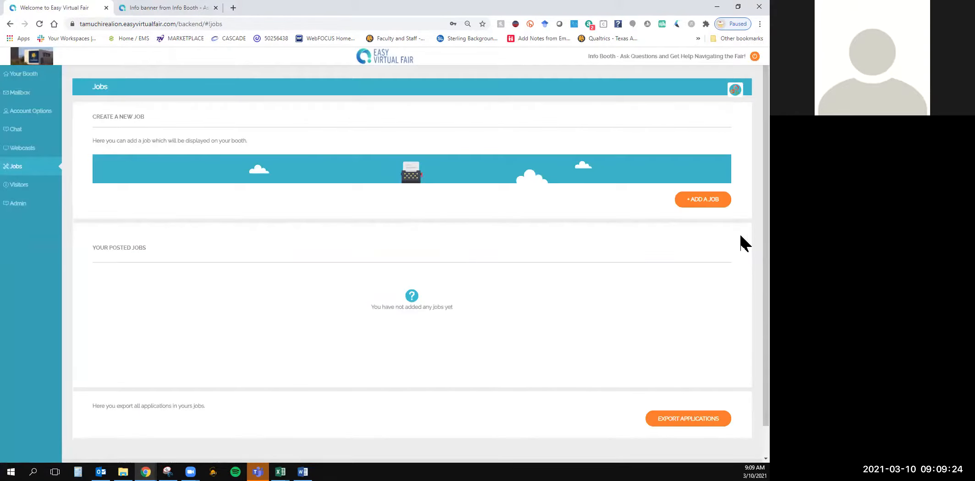
Open the Visitors section, select all listed visitors and look through the list down to its export options
{"action": "left_click", "coordinate": [29, 186]}
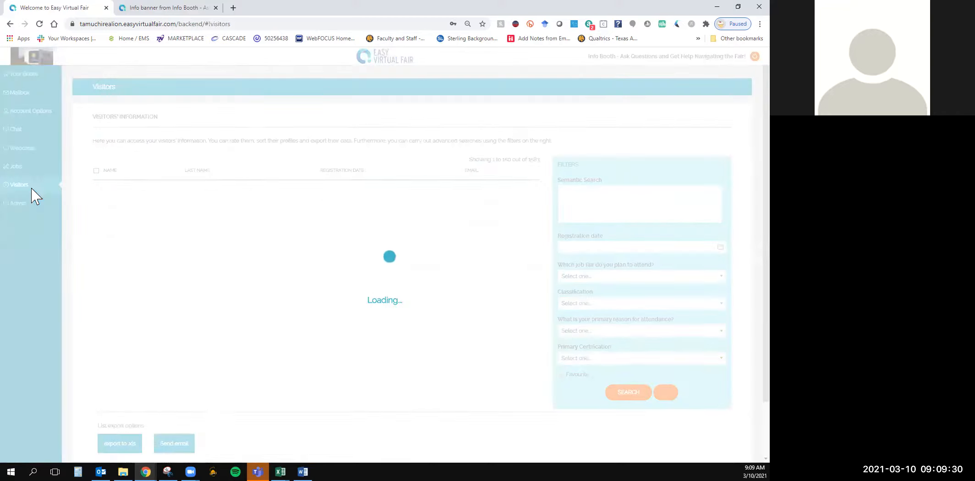
{"action": "left_click", "coordinate": [173, 24]}
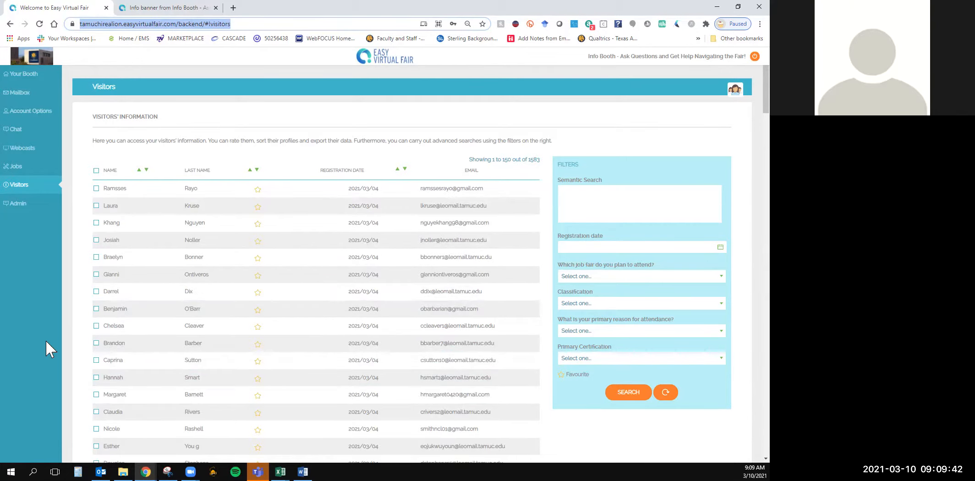
{"action": "left_click", "coordinate": [96, 171]}
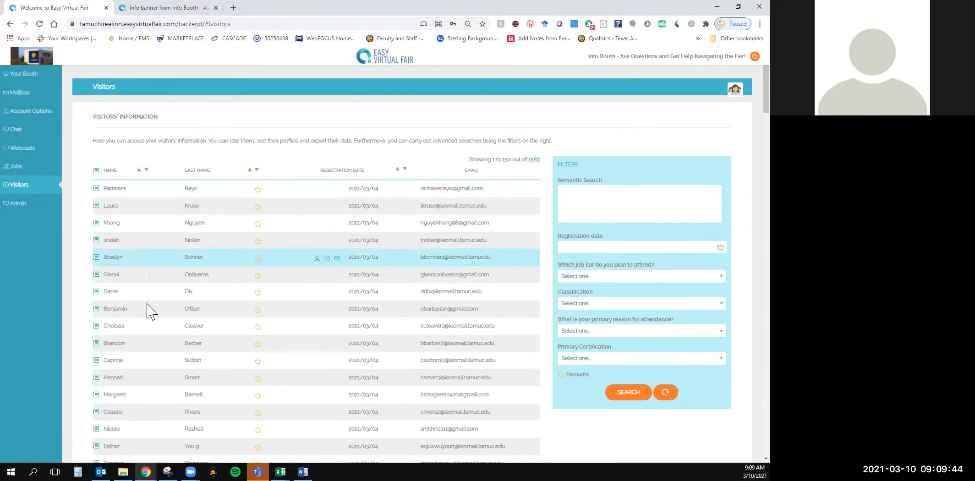
{"action": "scroll", "coordinate": [152, 348], "scroll_direction": "down", "scroll_amount": 20}
{"action": "scroll", "coordinate": [164, 395], "scroll_direction": "down", "scroll_amount": 10}
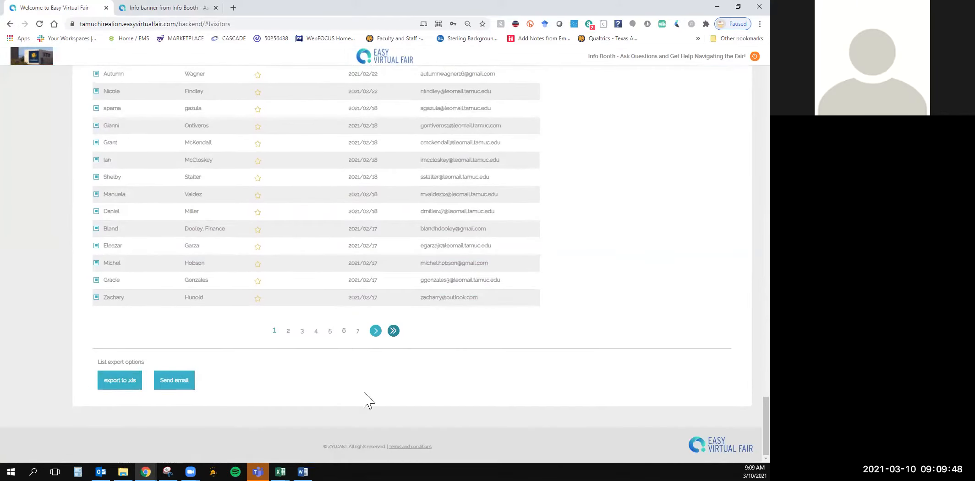
{"action": "scroll", "coordinate": [373, 408], "scroll_direction": "up", "scroll_amount": 20}
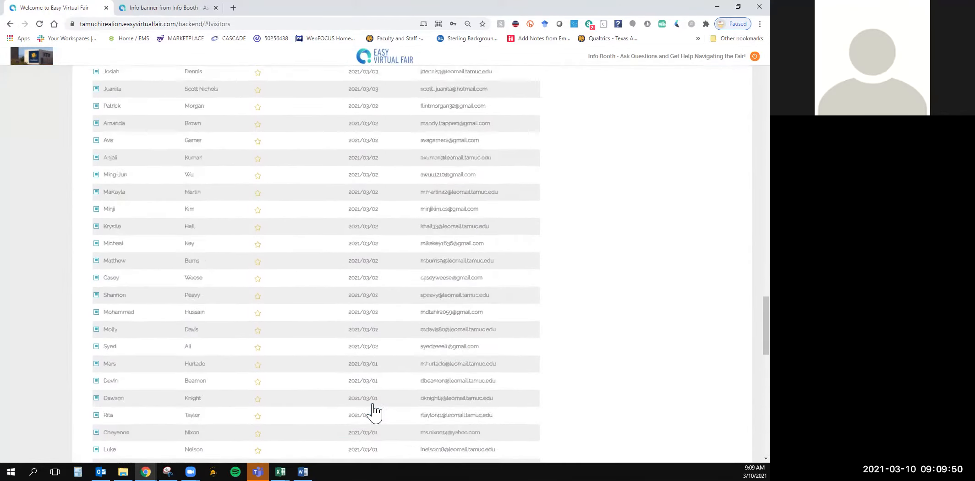
{"action": "scroll", "coordinate": [375, 407], "scroll_direction": "up", "scroll_amount": 15}
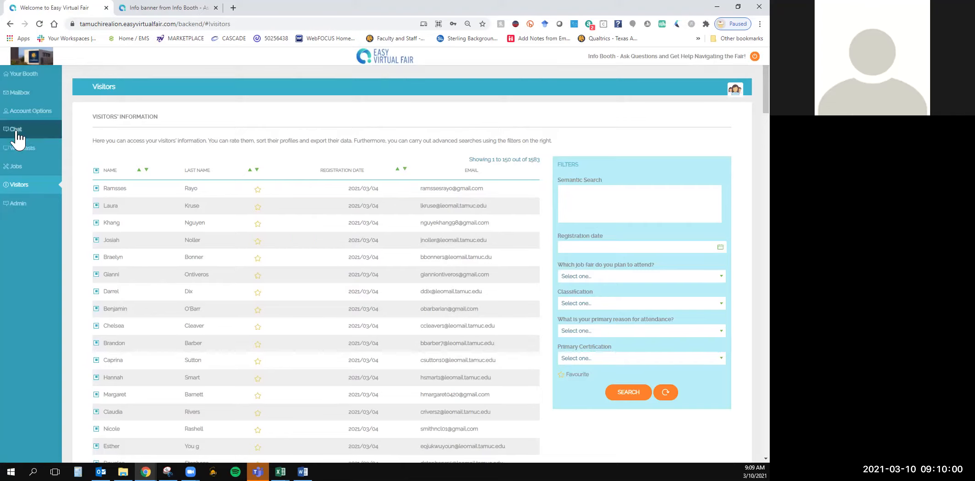
View the booth's Mailbox messages and return to the Corporate Data page of Your Booth
{"action": "left_click", "coordinate": [23, 94]}
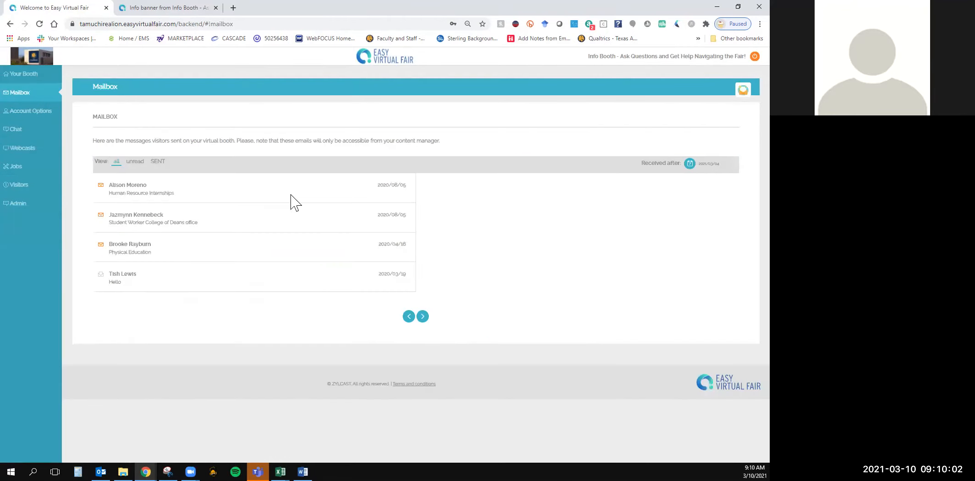
{"action": "left_click", "coordinate": [20, 75]}
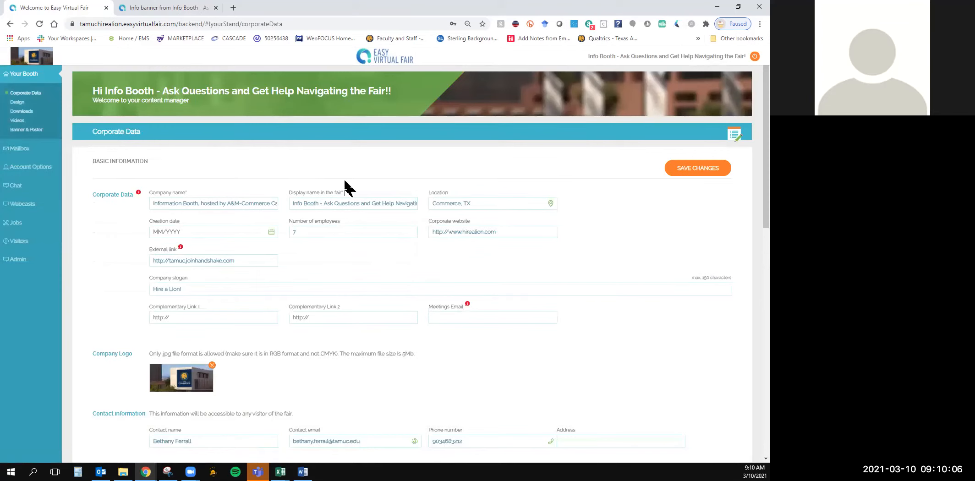